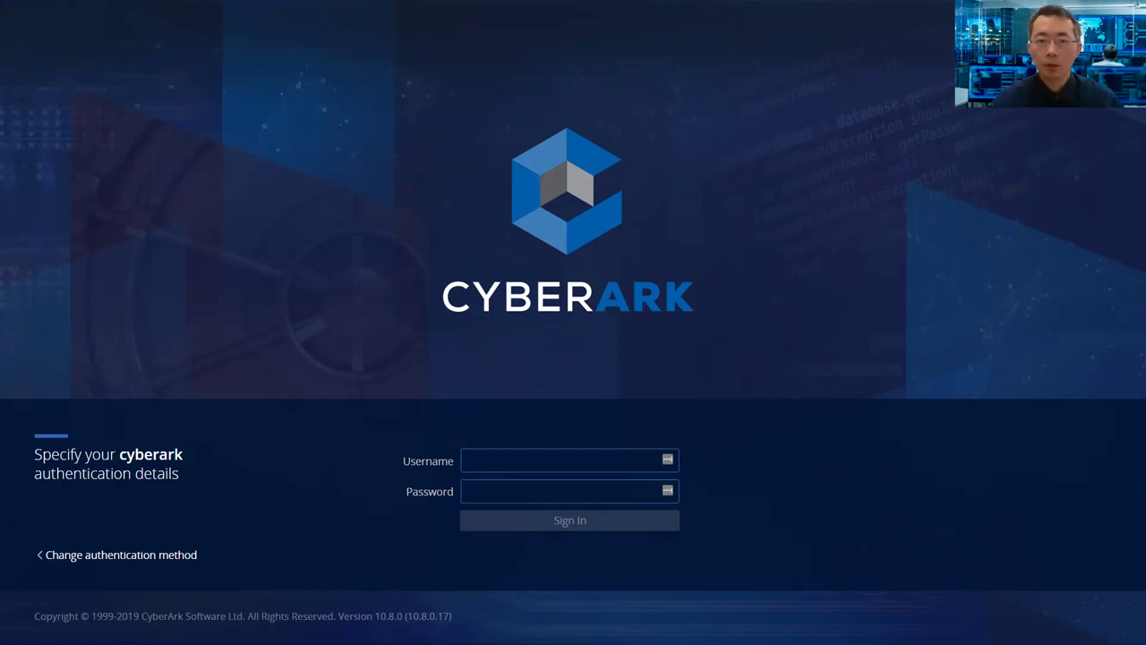
- Sign in with the administrator username and its password to reach the Accounts View listing 17 accounts
left_click(481, 464)
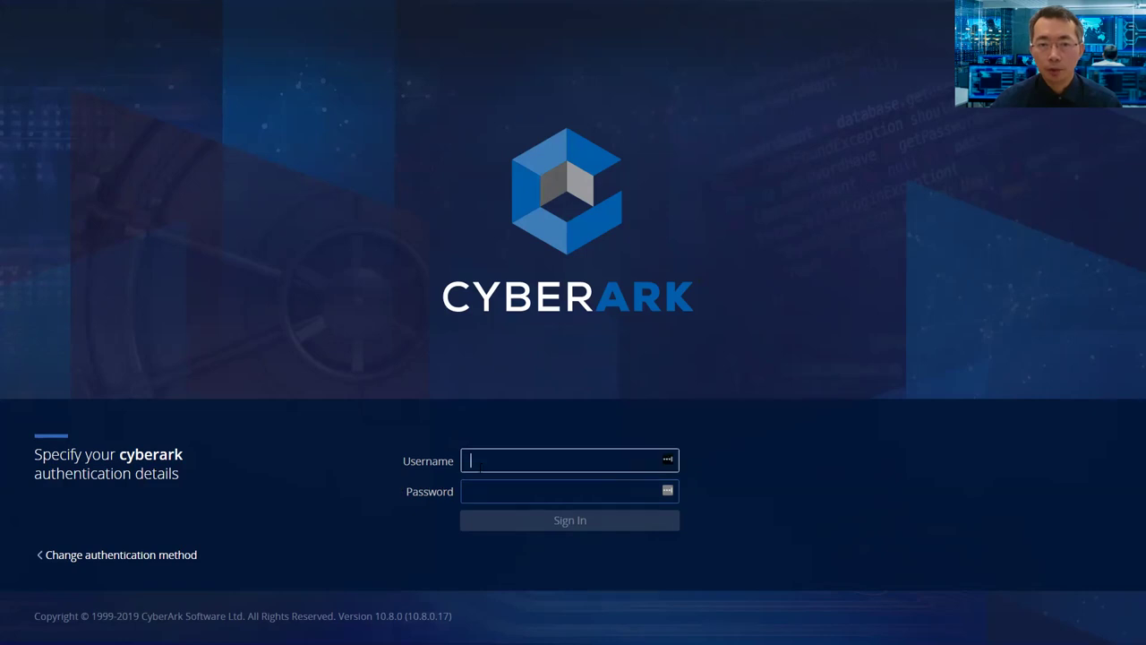
type("ad")
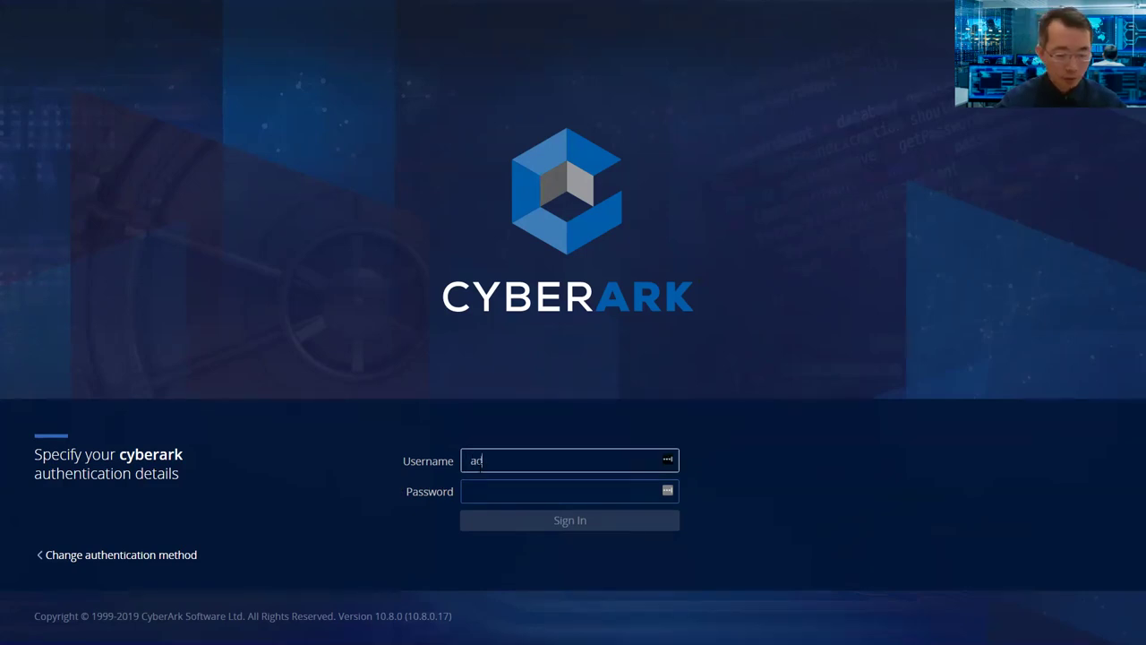
type("mi")
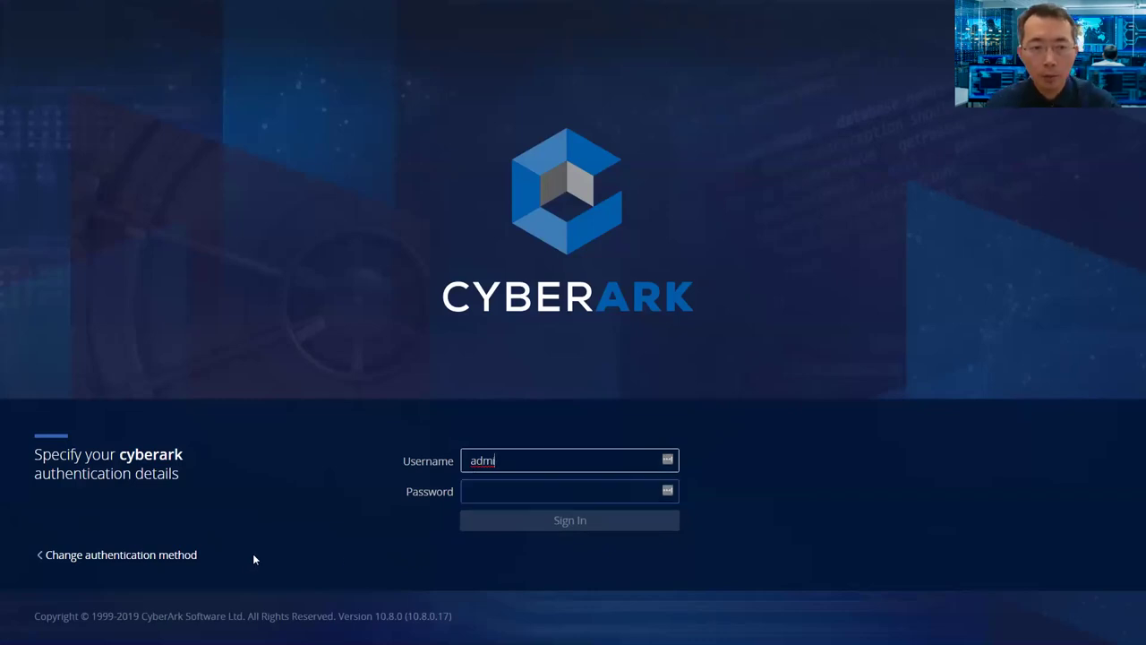
left_click(191, 555)
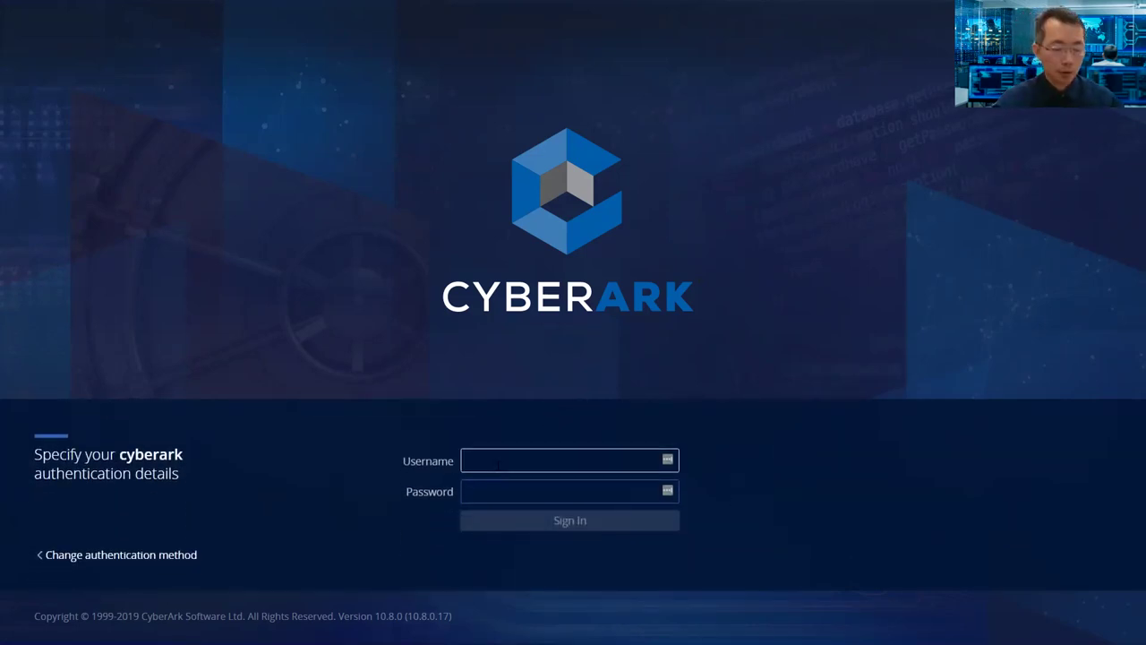
type("administrator")
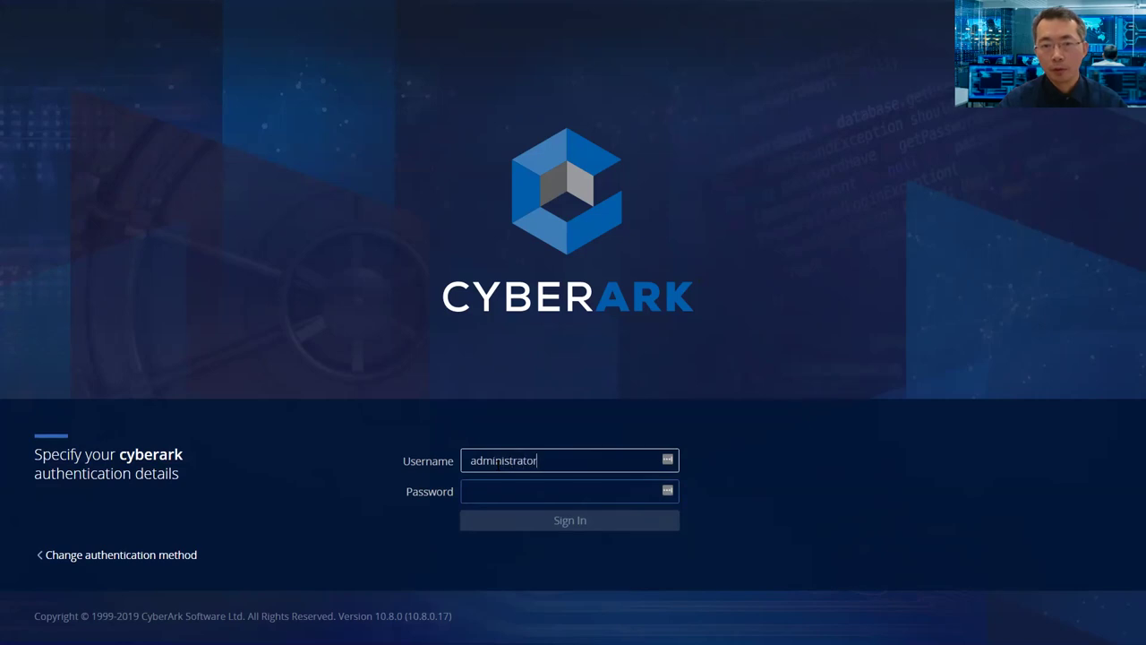
key("Tab")
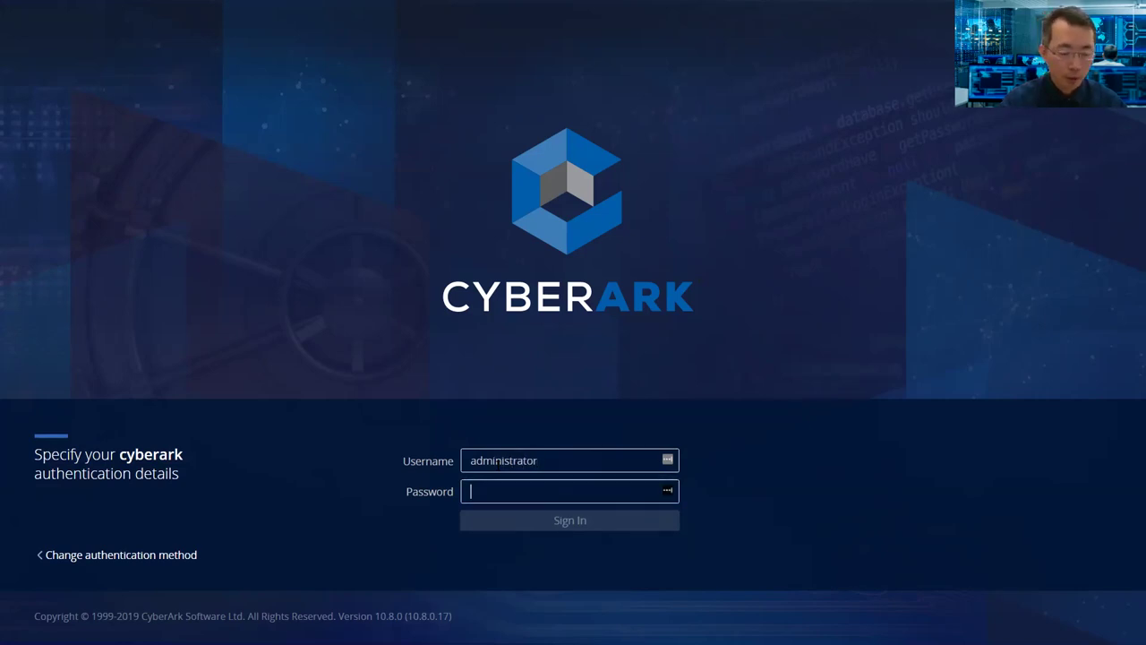
type("•••••")
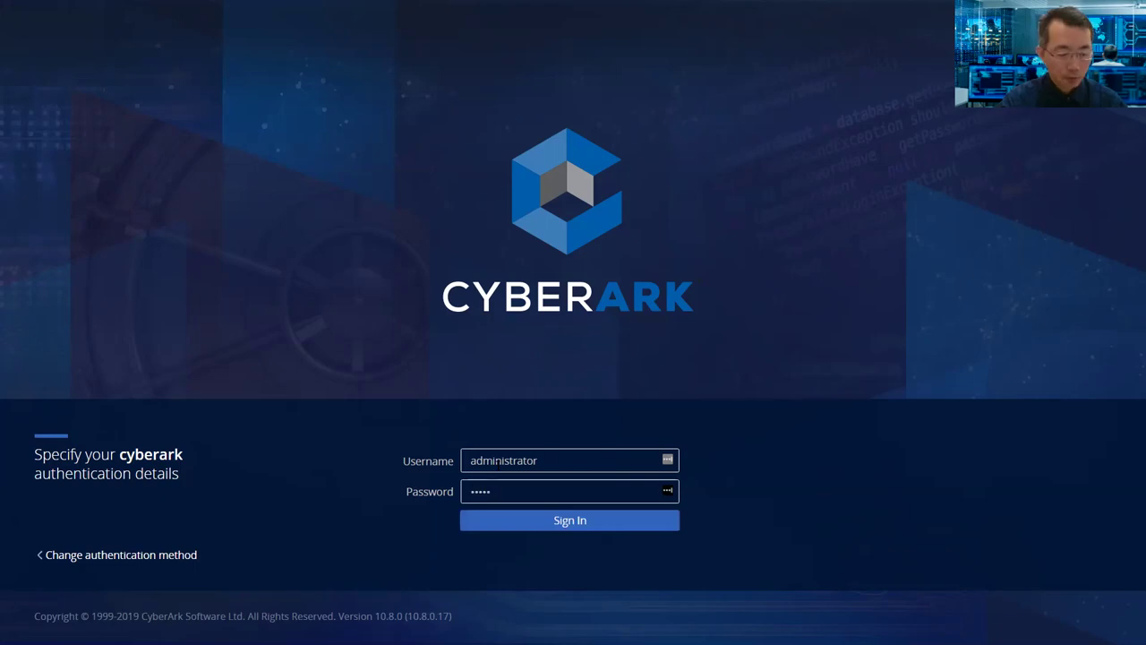
key("Return")
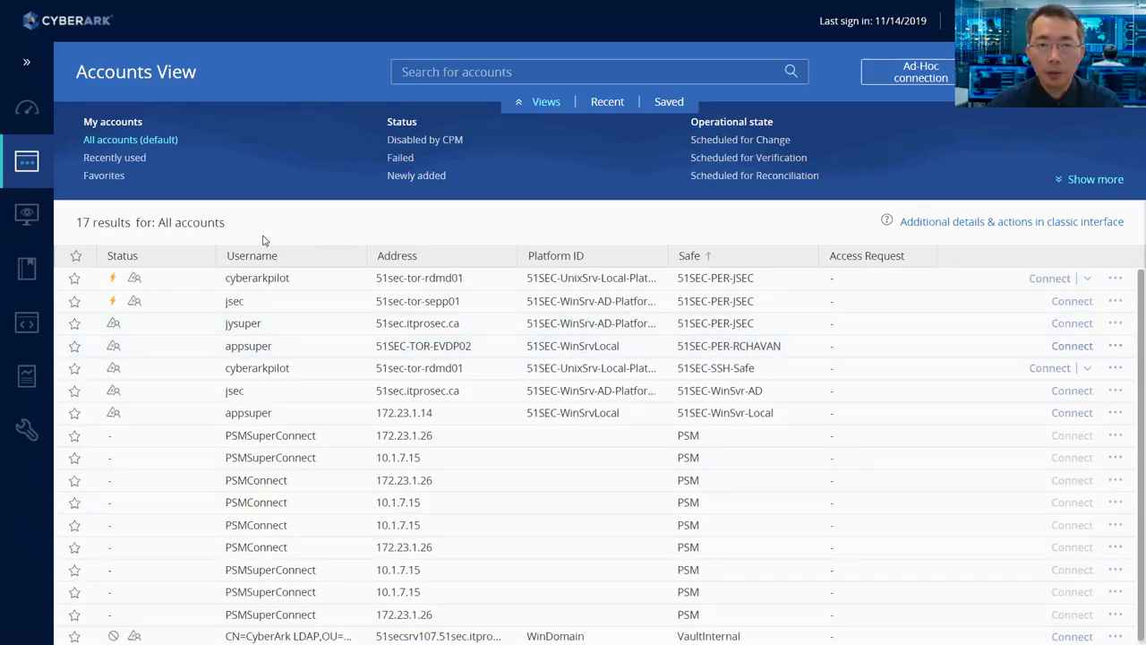
- Open the System Health page showing the Primary and DR vaults and PVWA, CPM and PSM status
left_click(27, 111)
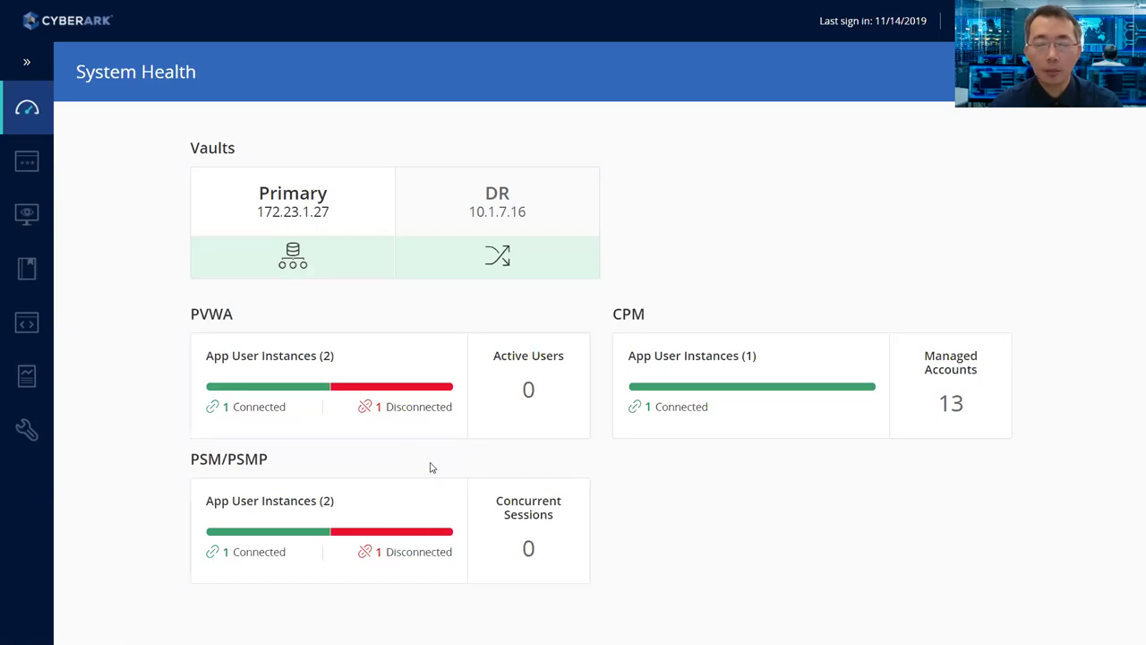
- Review the PVWA instance connectivity table, then go back to the Accounts View of 17 accounts
left_click(345, 367)
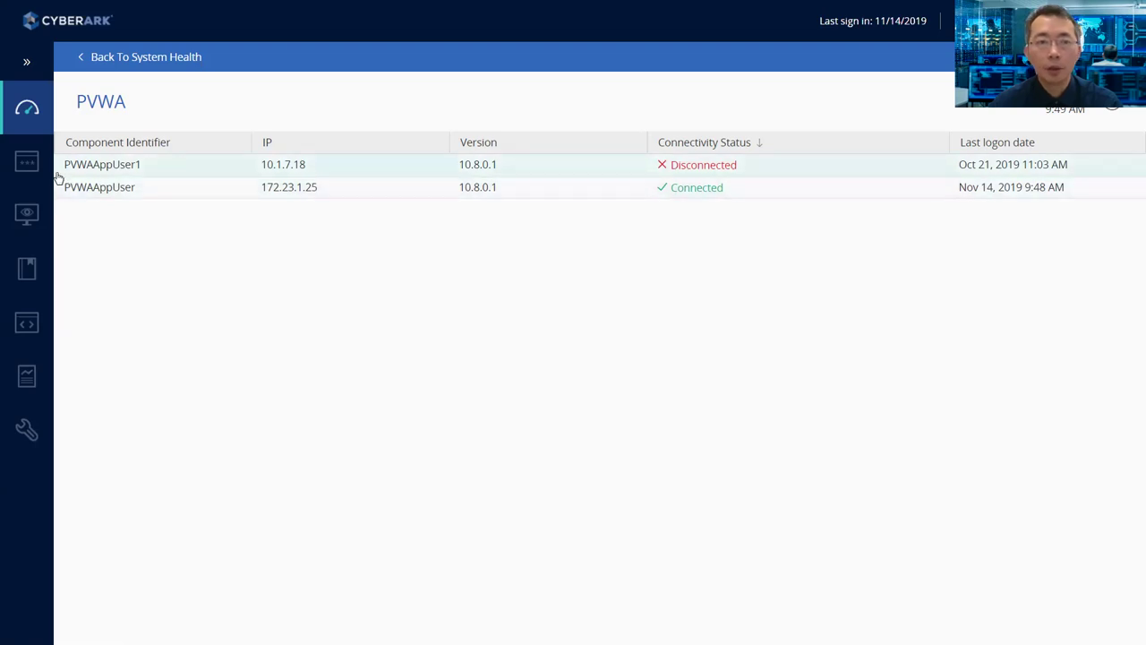
left_click(38, 128)
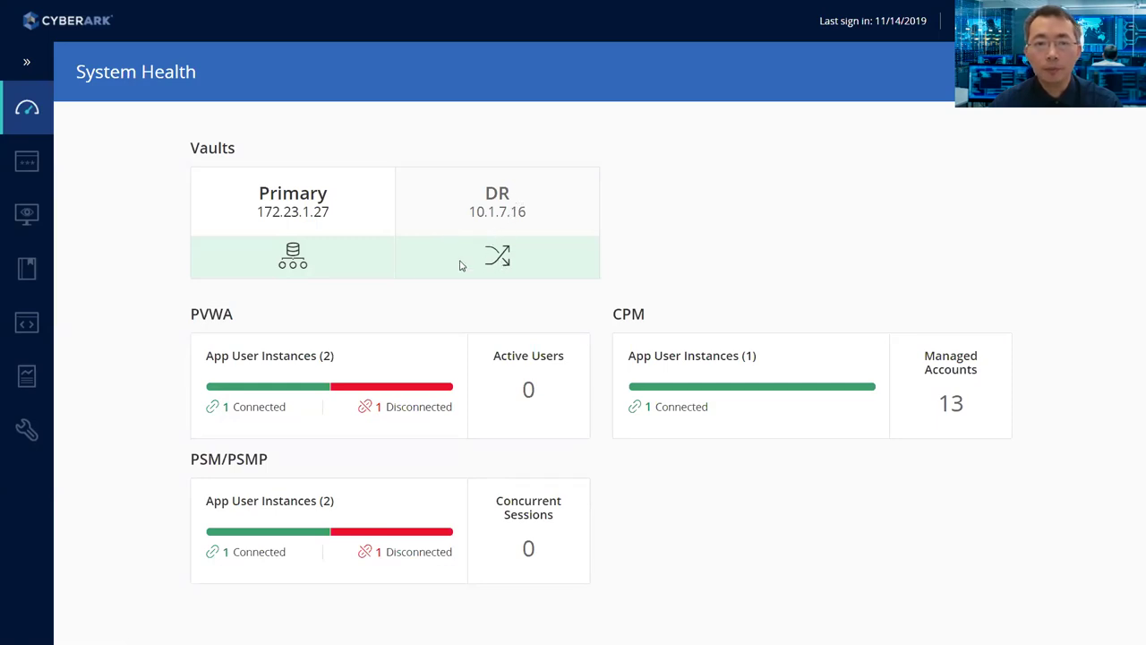
left_click(29, 163)
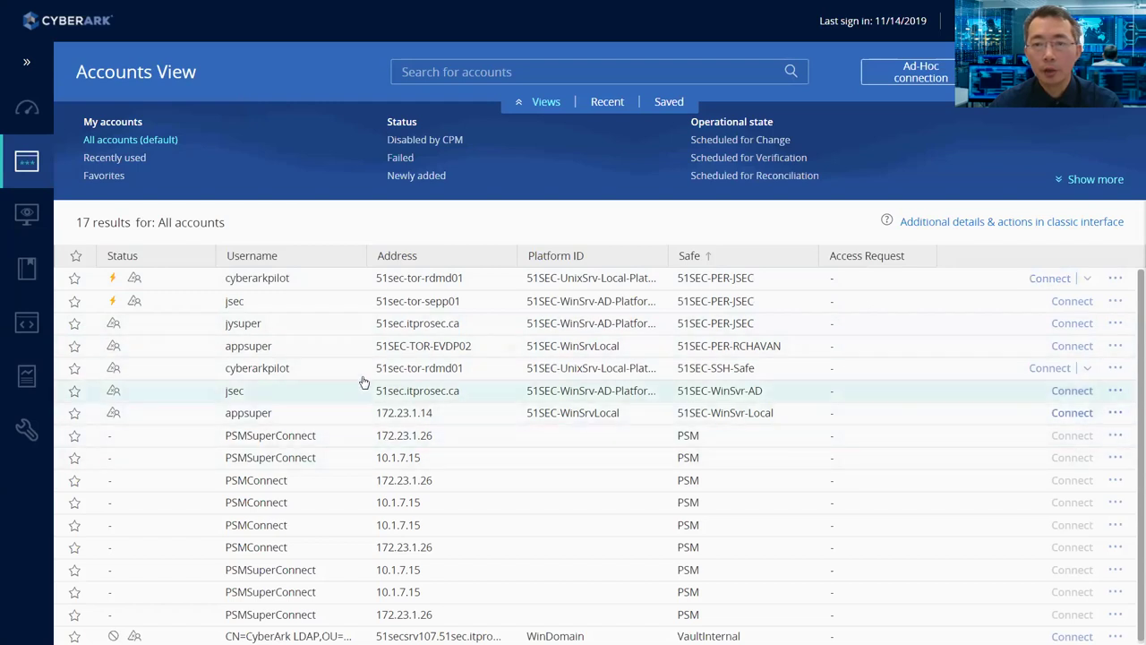
- Play the WEB30 session recording from the Monitoring page and close the player when it ends
mouse_move(18, 223)
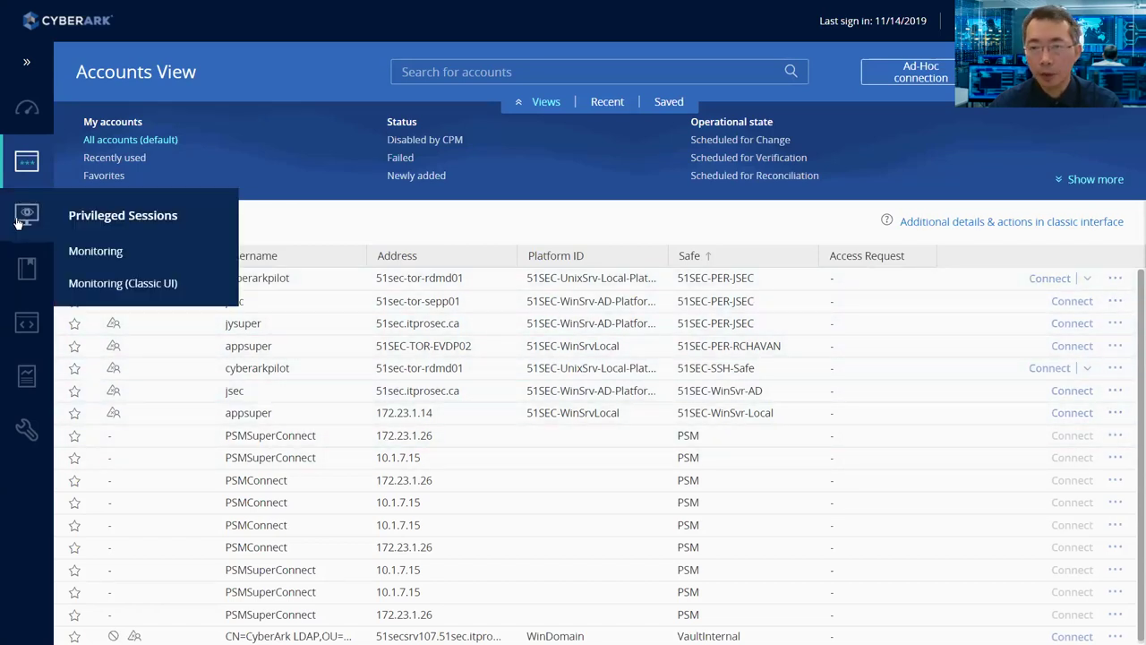
left_click(18, 222)
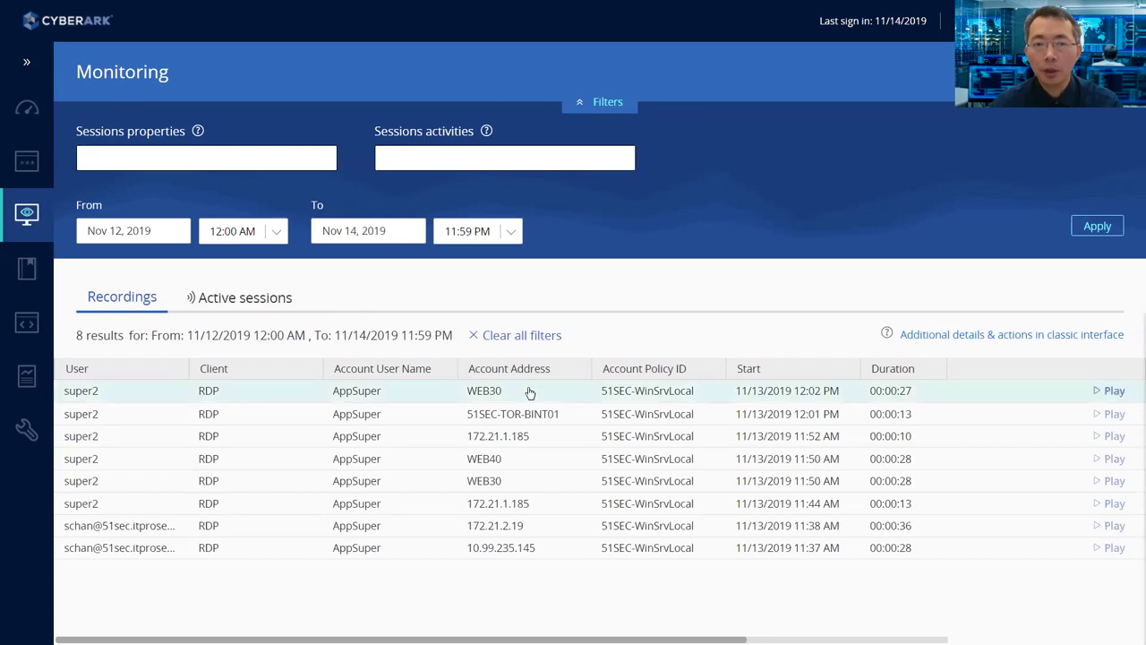
left_click(1107, 390)
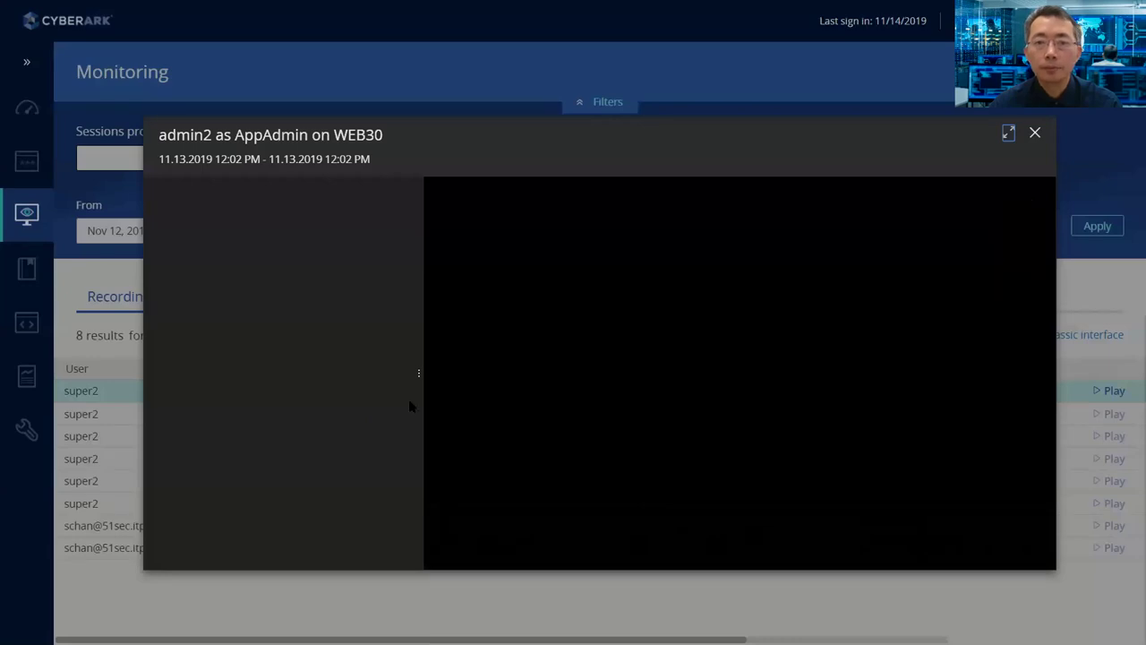
mouse_move(429, 407)
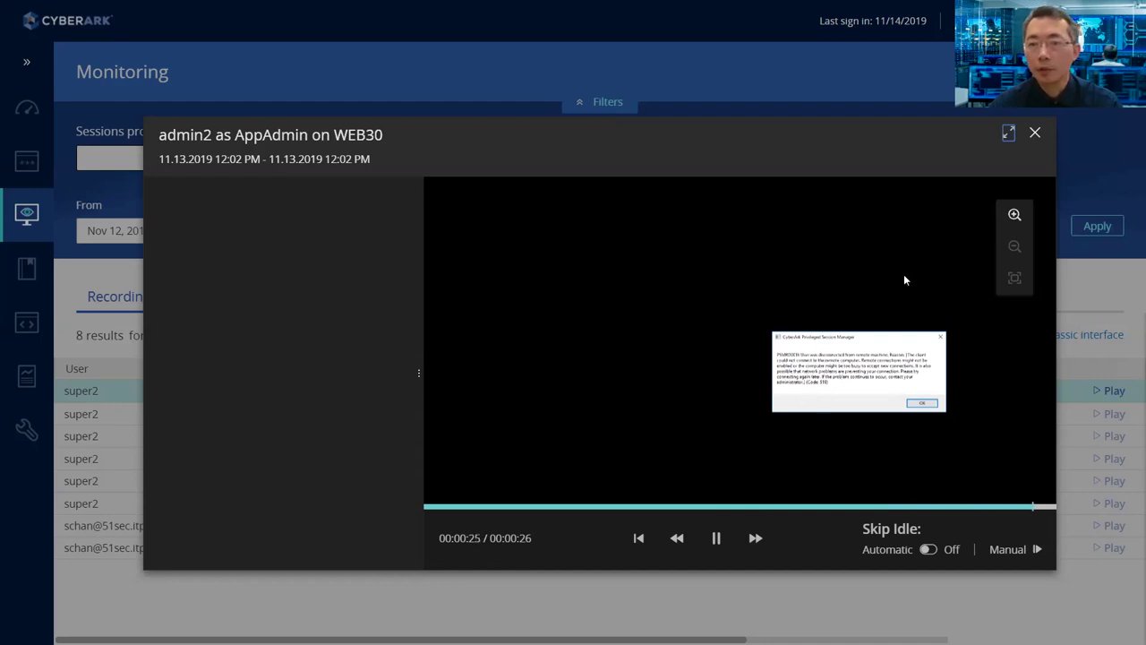
left_click(1035, 133)
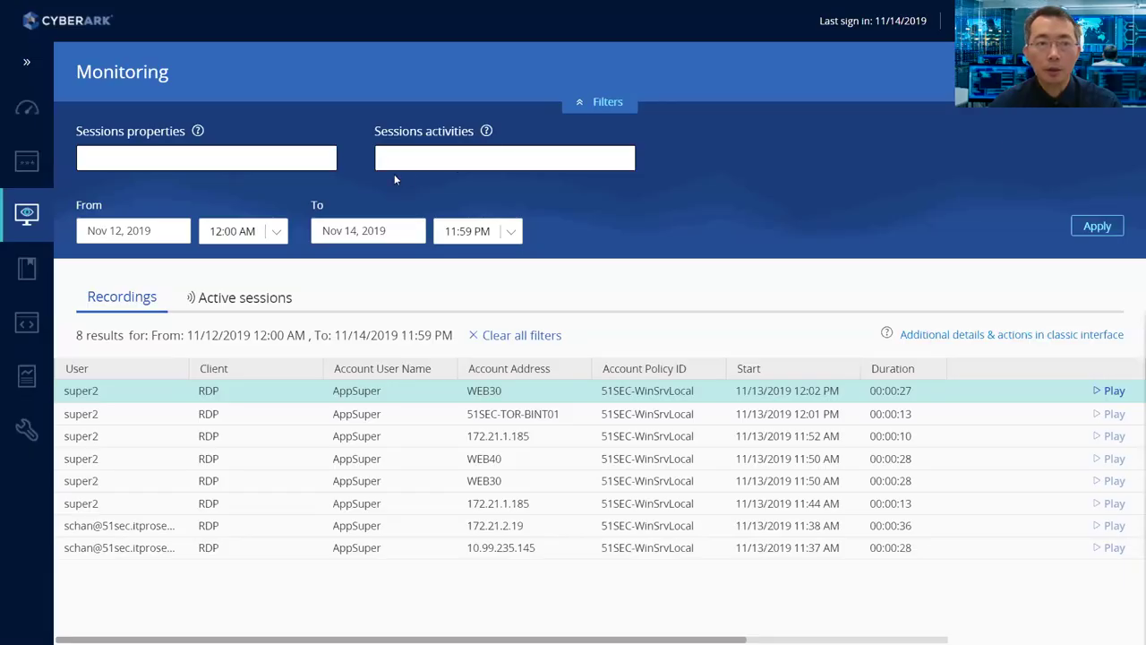
- Expand the Password Management, Session Management and Audit rule groups of the Master Policy
left_click(28, 270)
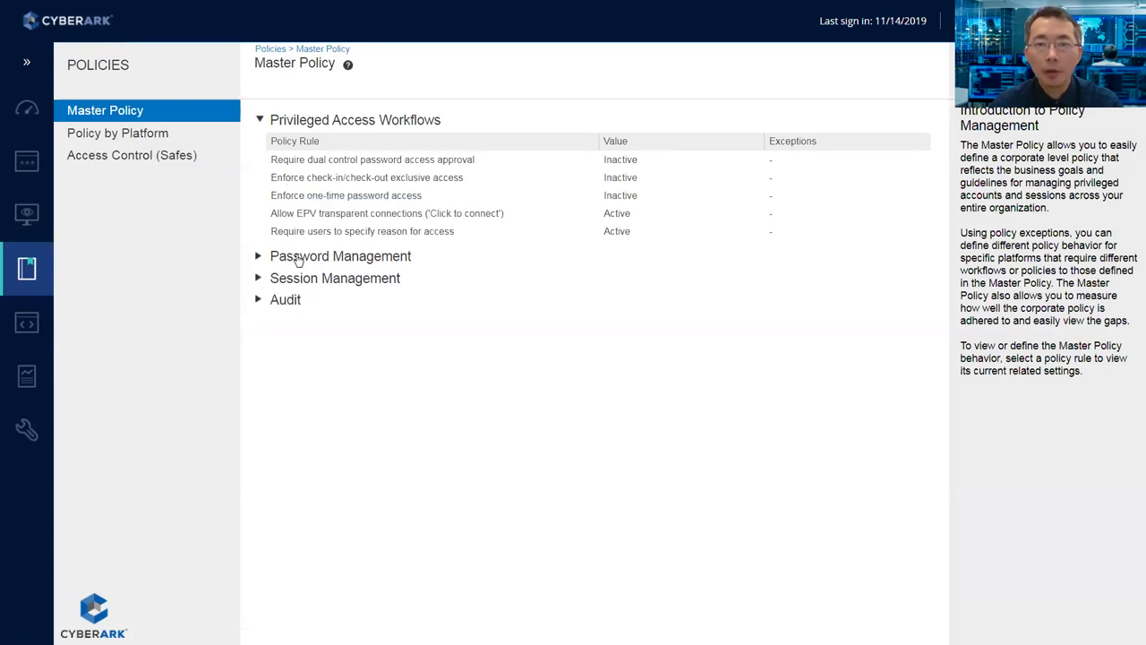
left_click(256, 257)
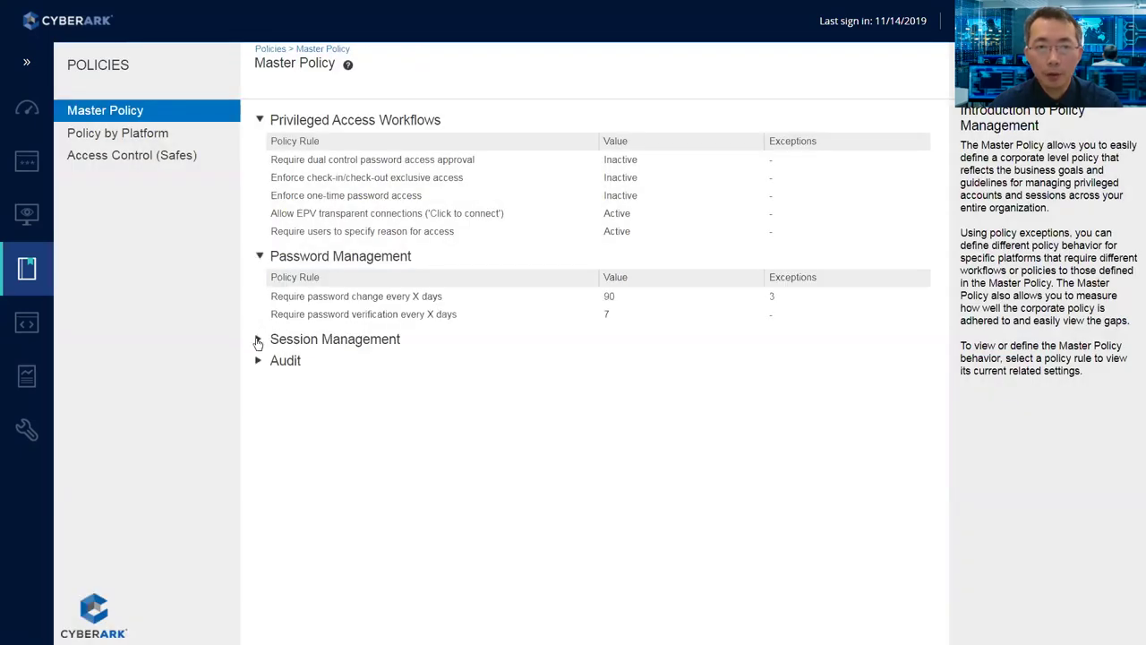
left_click(259, 338)
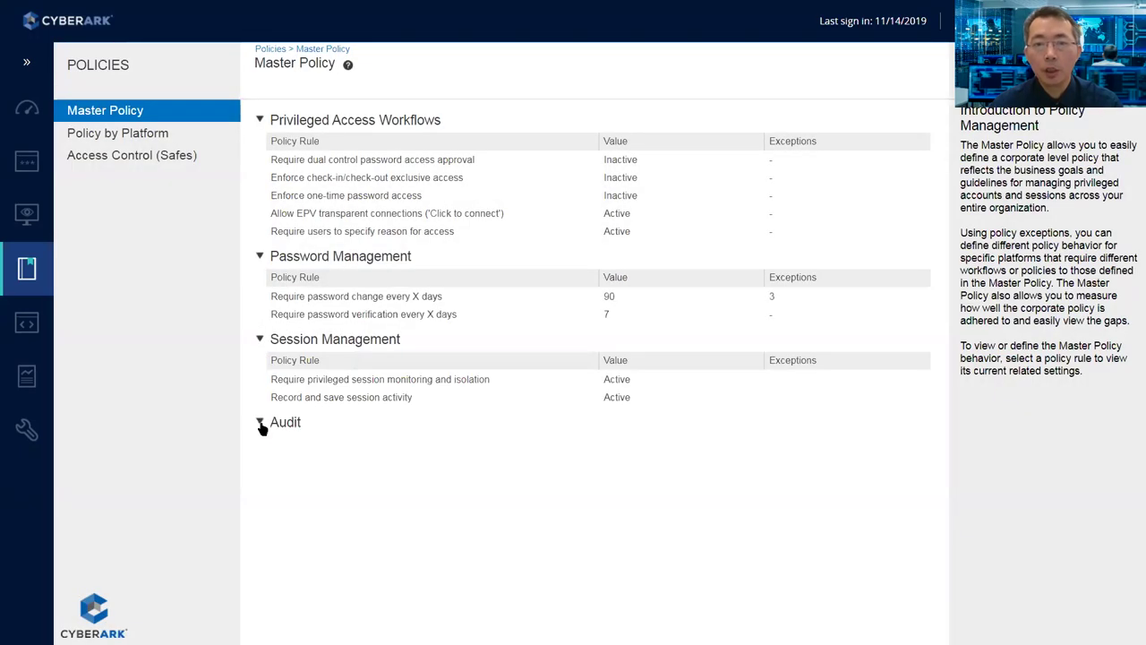
left_click(260, 424)
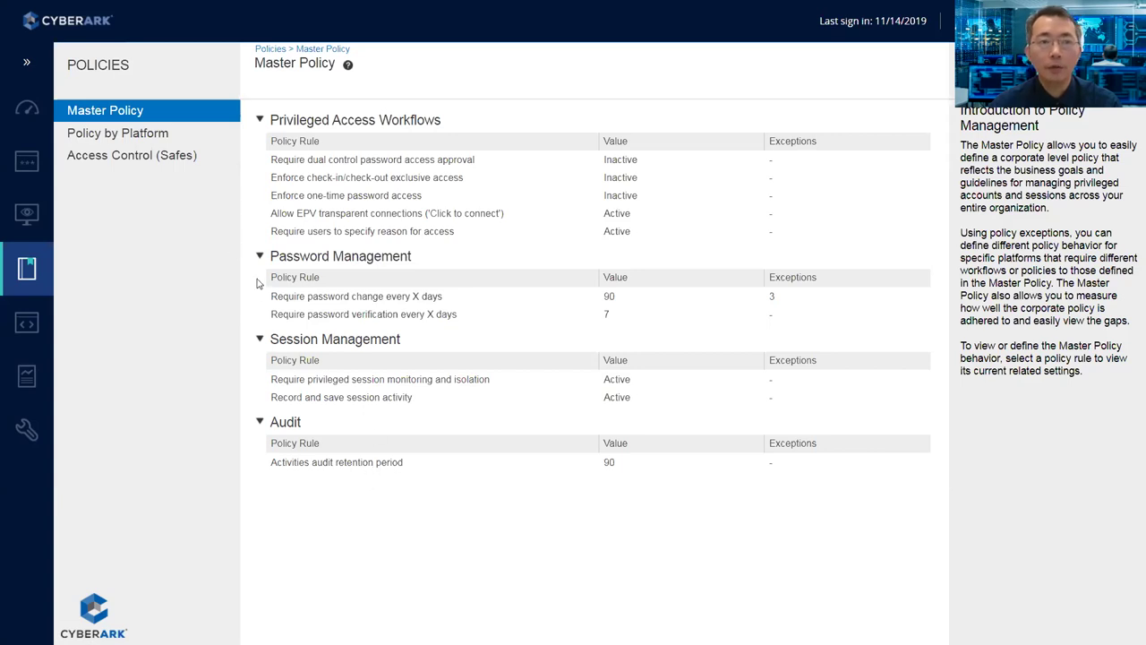
- Look at Policy by Platform without choosing a platform, then Access Control (Safes) and the Applications List
left_click(151, 139)
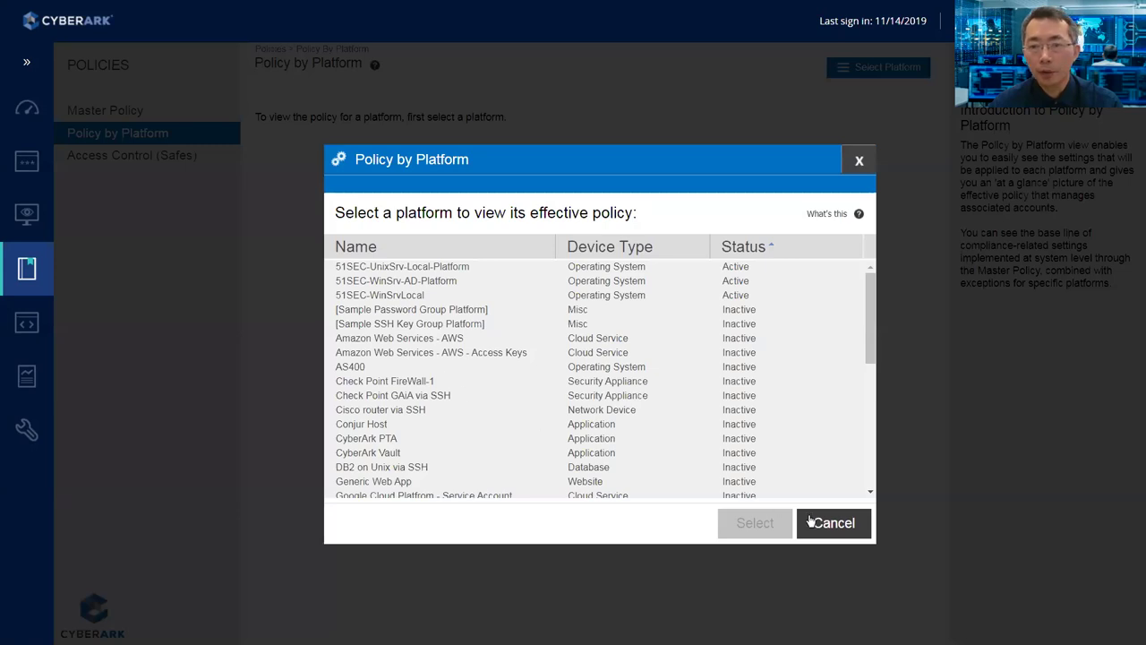
left_click(808, 521)
left_click(150, 157)
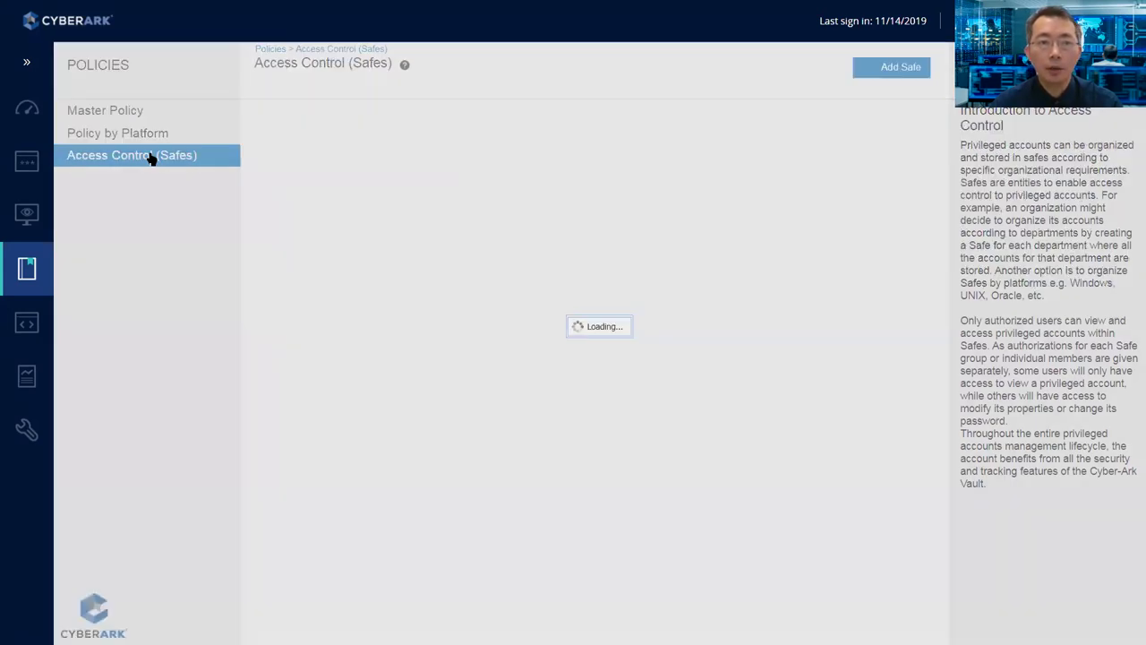
left_click(25, 324)
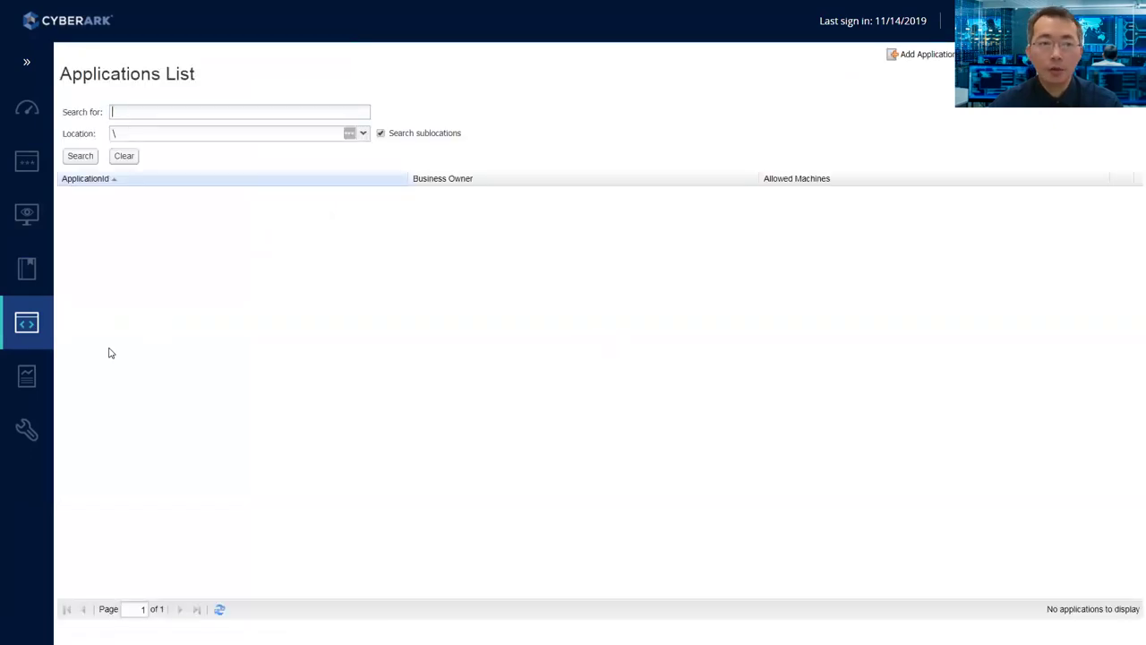
- View the Reports page, then the System Configuration settings with the PasswordManager CPM
left_click(29, 377)
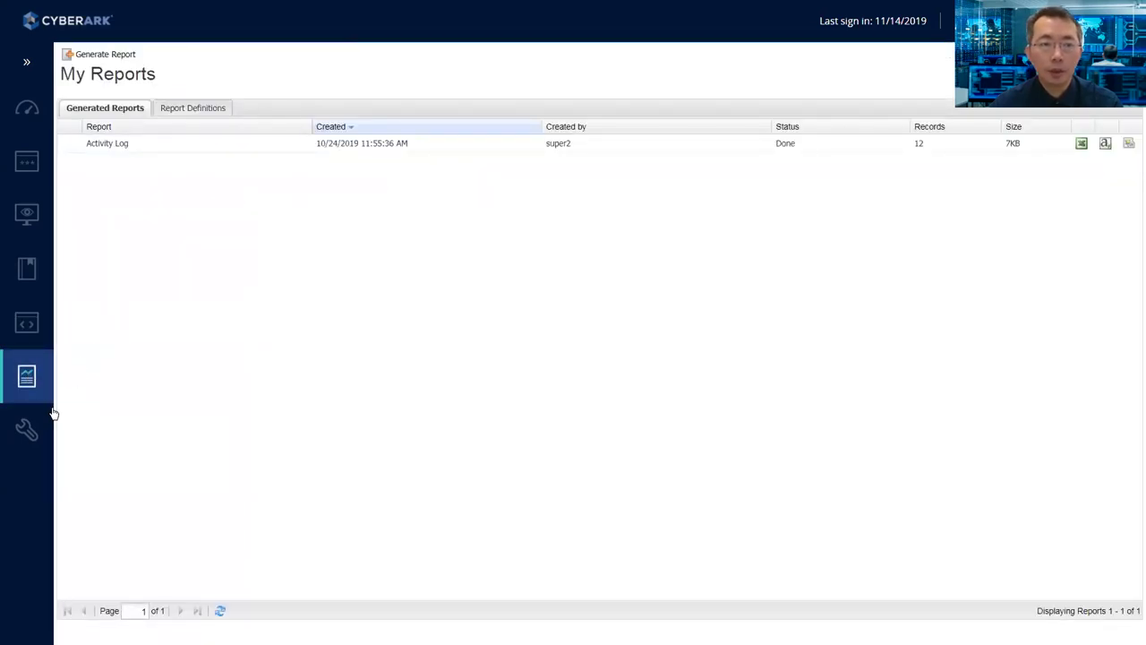
left_click(28, 430)
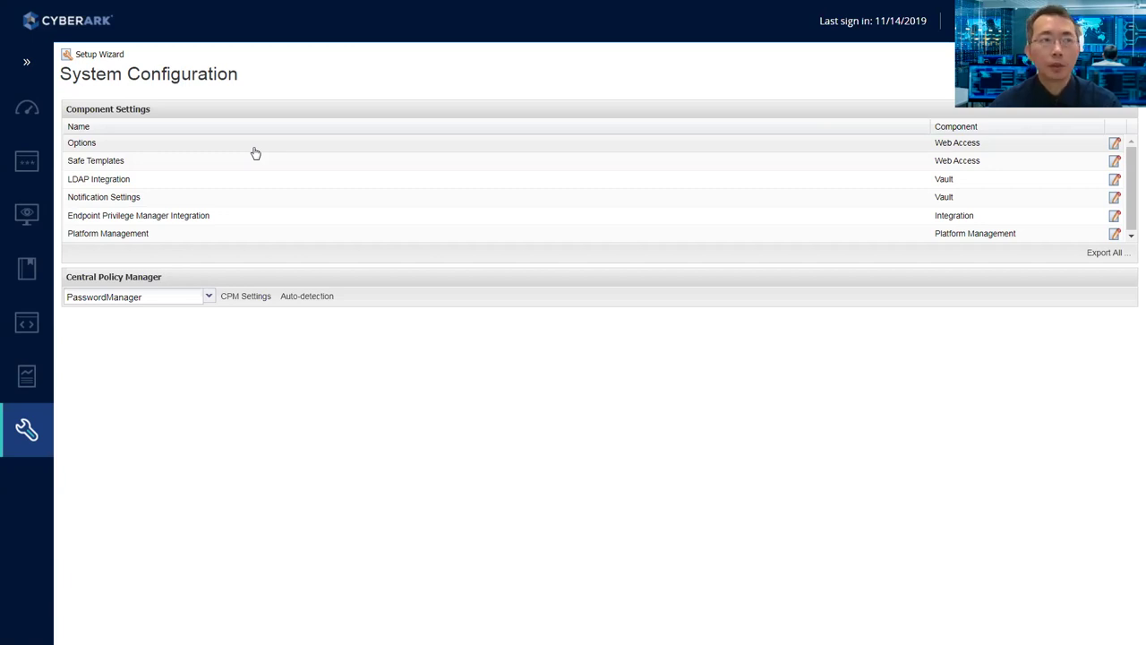
- Go to Policies > Access Control (Safes) and open the Add Safe form
left_click(26, 215)
left_click(26, 161)
left_click(26, 214)
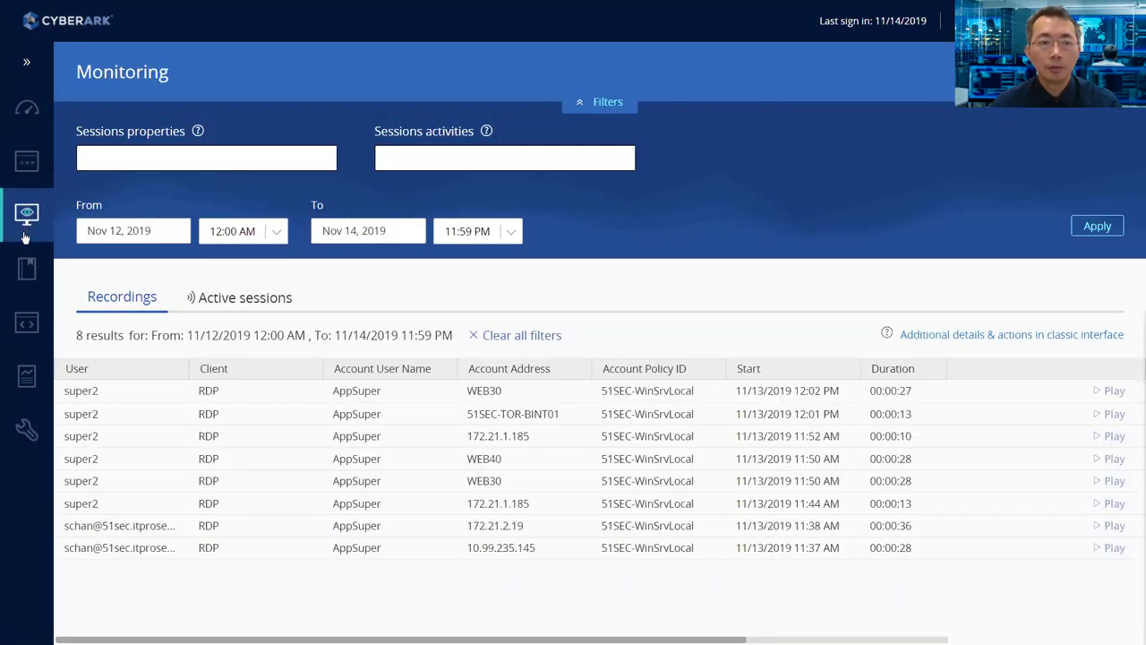
left_click(25, 270)
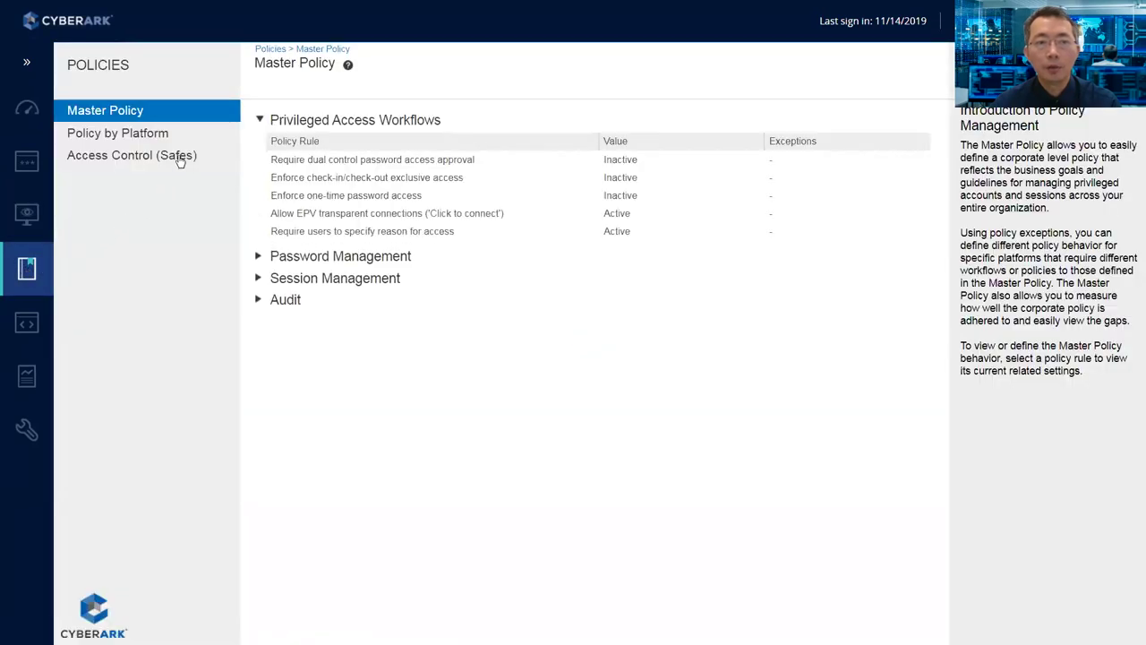
left_click(178, 156)
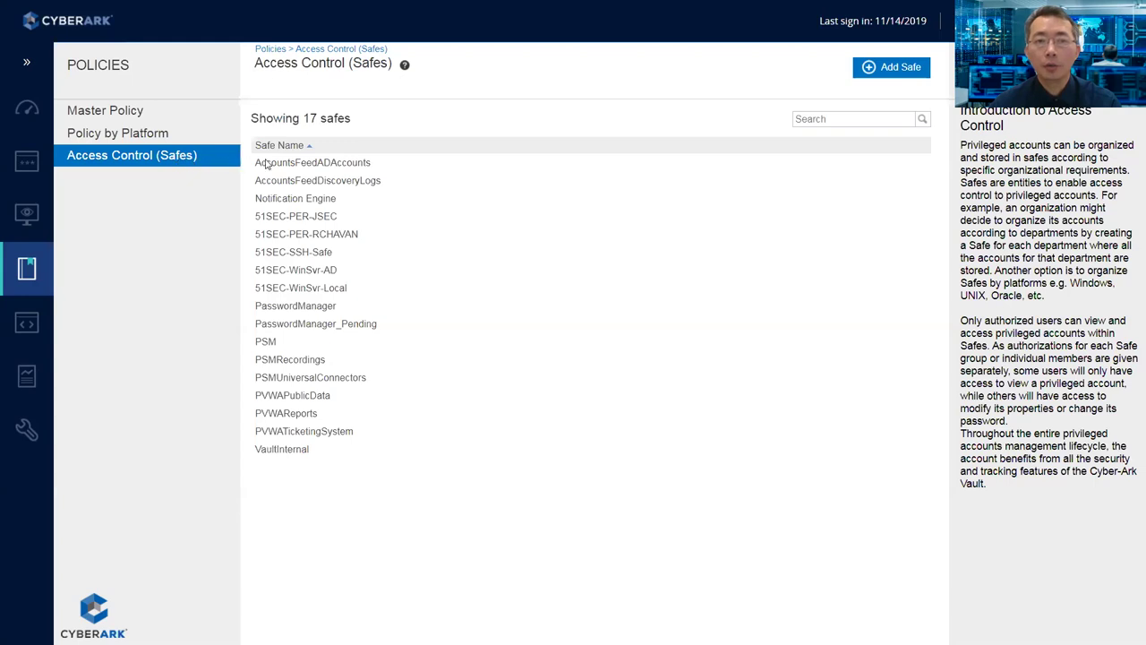
left_click(879, 75)
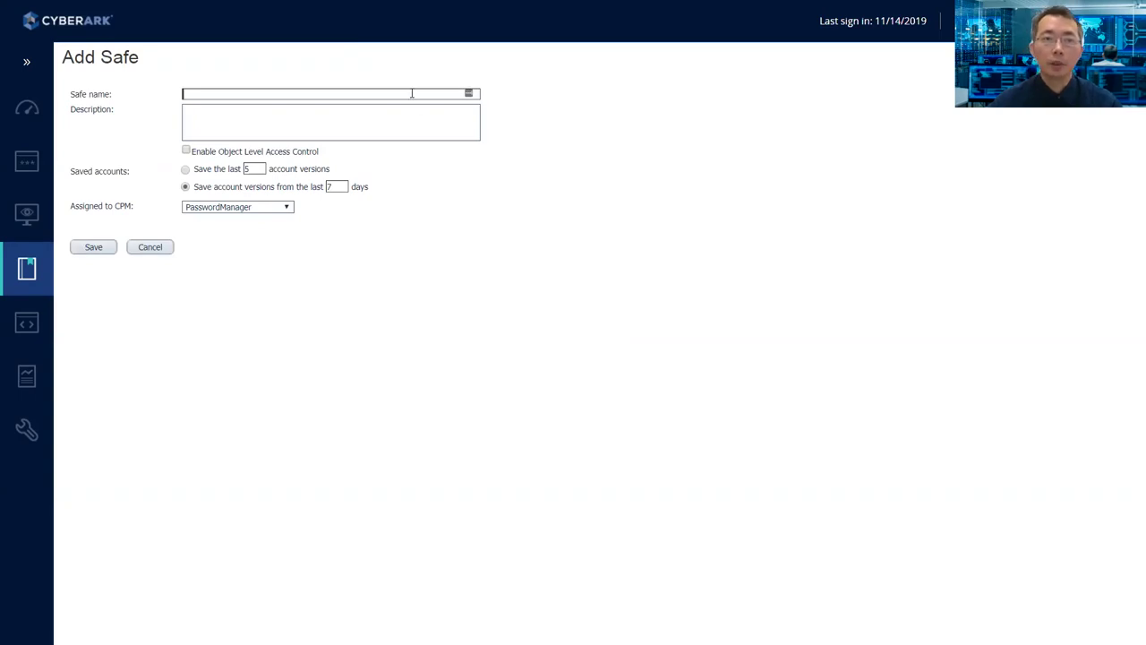
- Enter Test-Safe1 as the safe name and confirm PasswordManager in the Assigned to CPM list
type("Test")
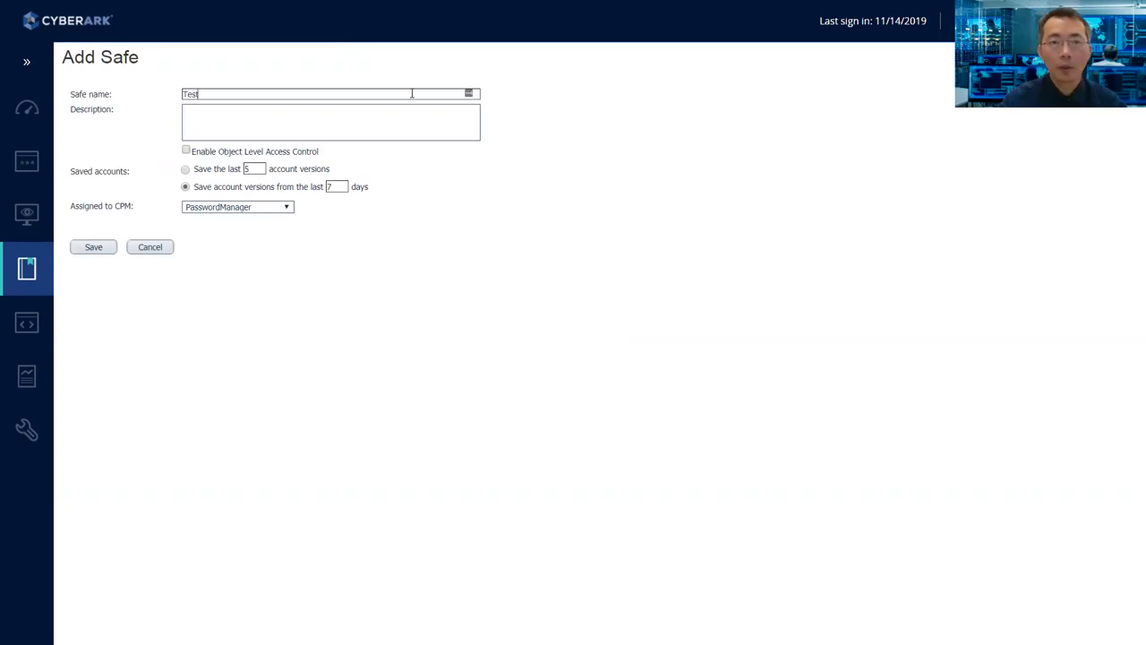
type("-Safe1")
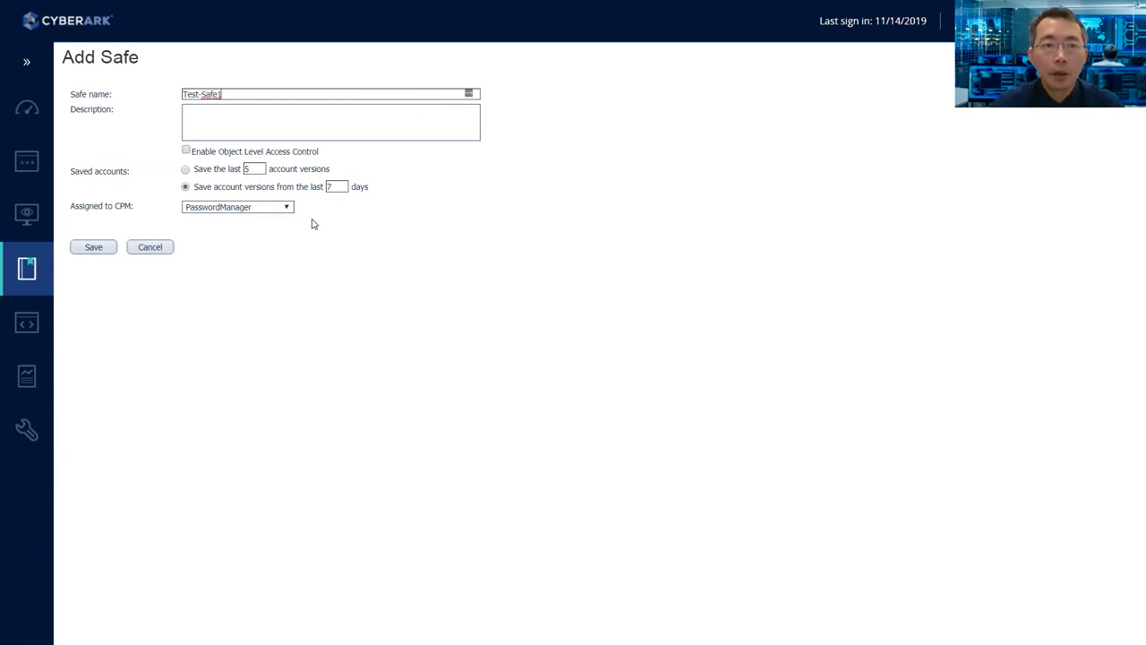
left_click(224, 211)
left_click(162, 185)
- Save Test-Safe1 and open its Add Safe Member dialog from the Safe Details page
left_click(95, 248)
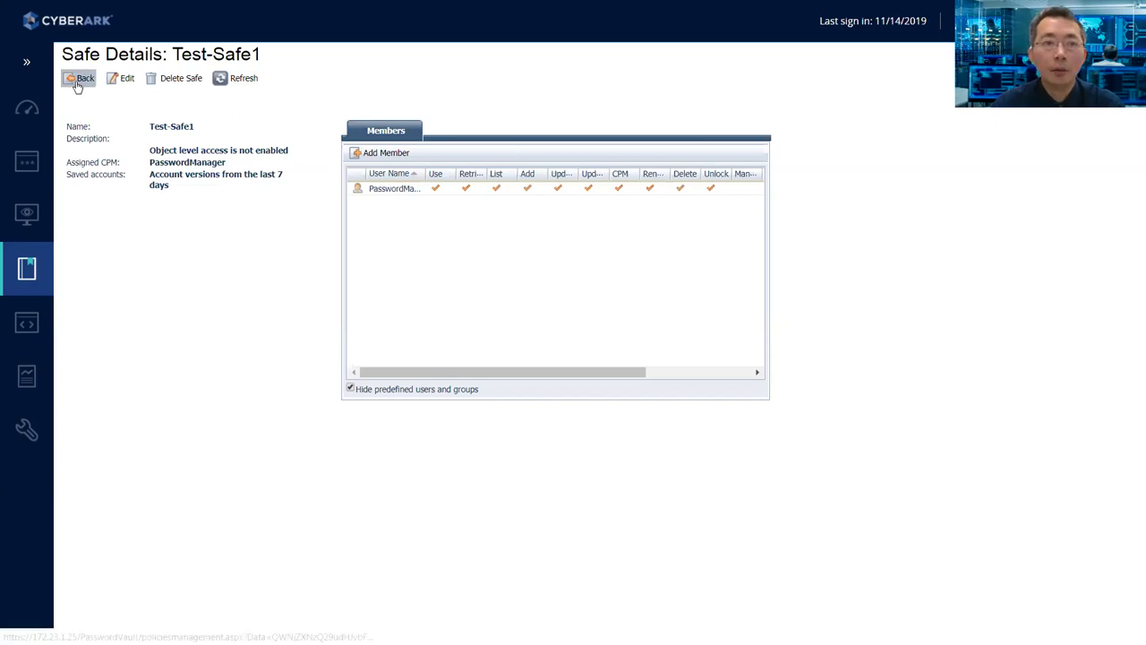
left_click(385, 152)
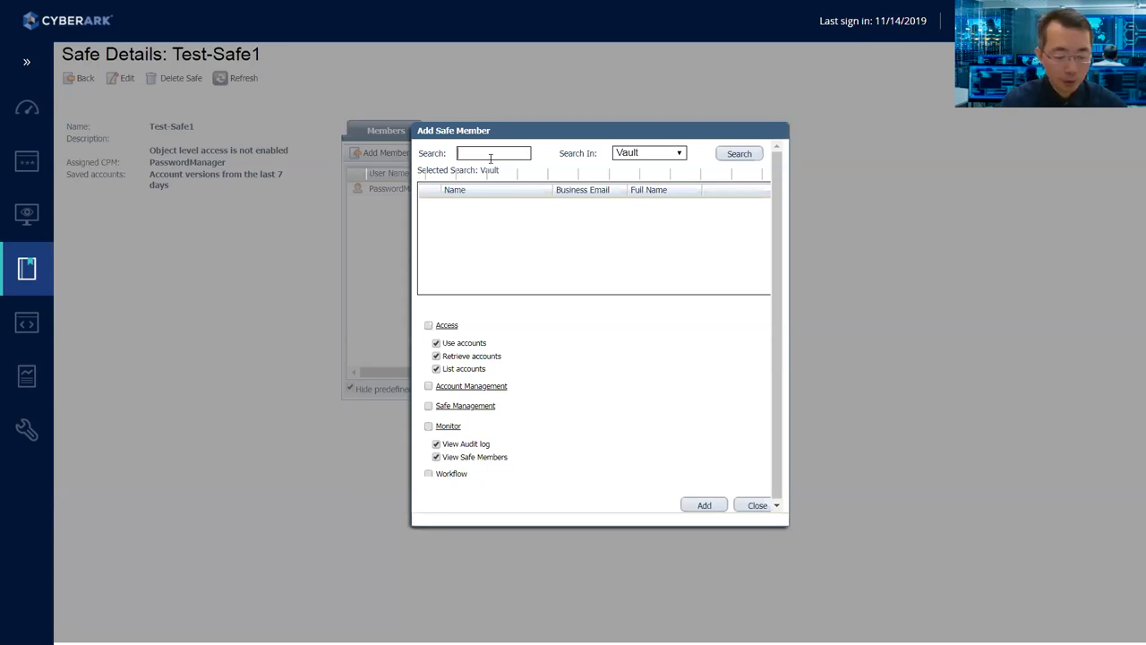
- Search the vault for administrator, select the result and attempt to add it
type("admini")
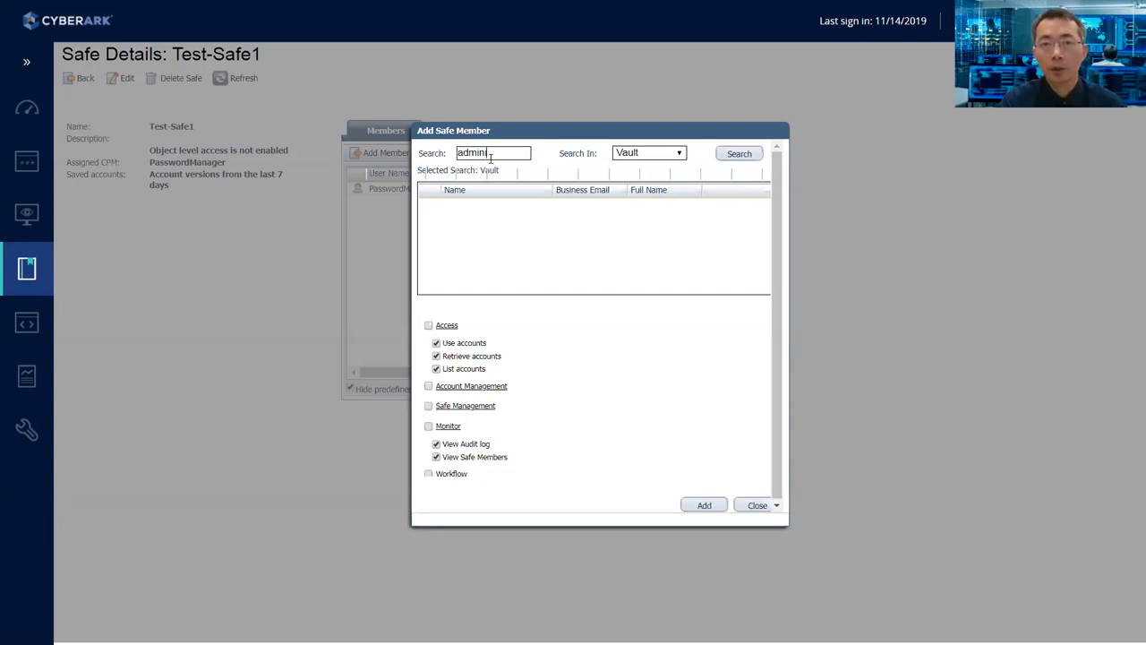
type("strator")
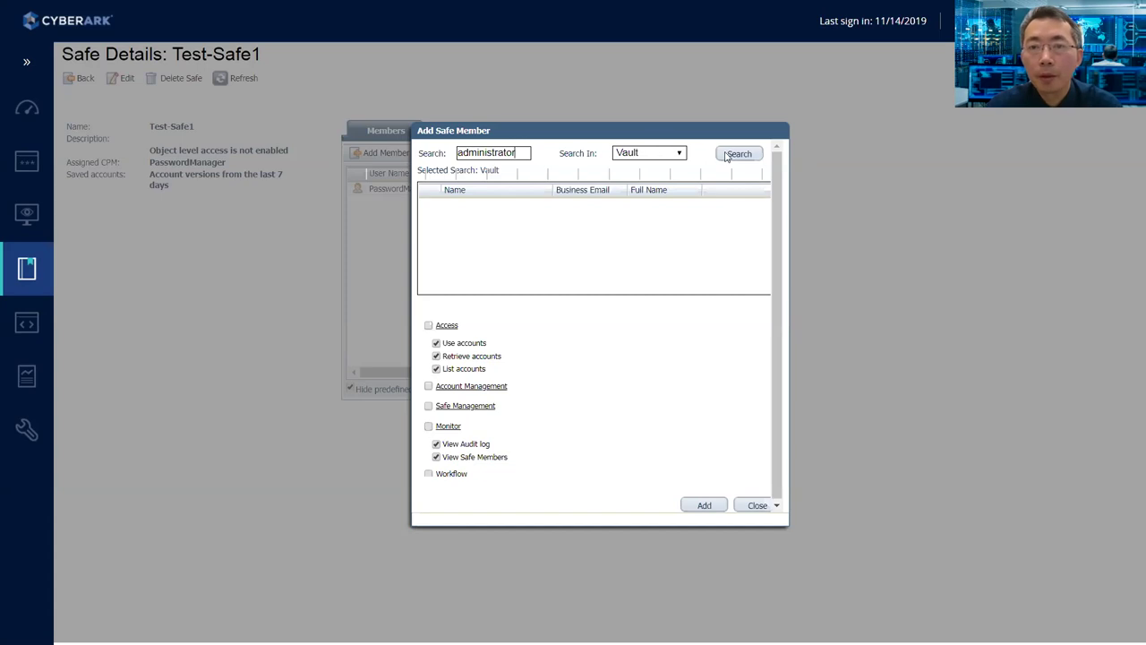
left_click(727, 154)
left_click(490, 208)
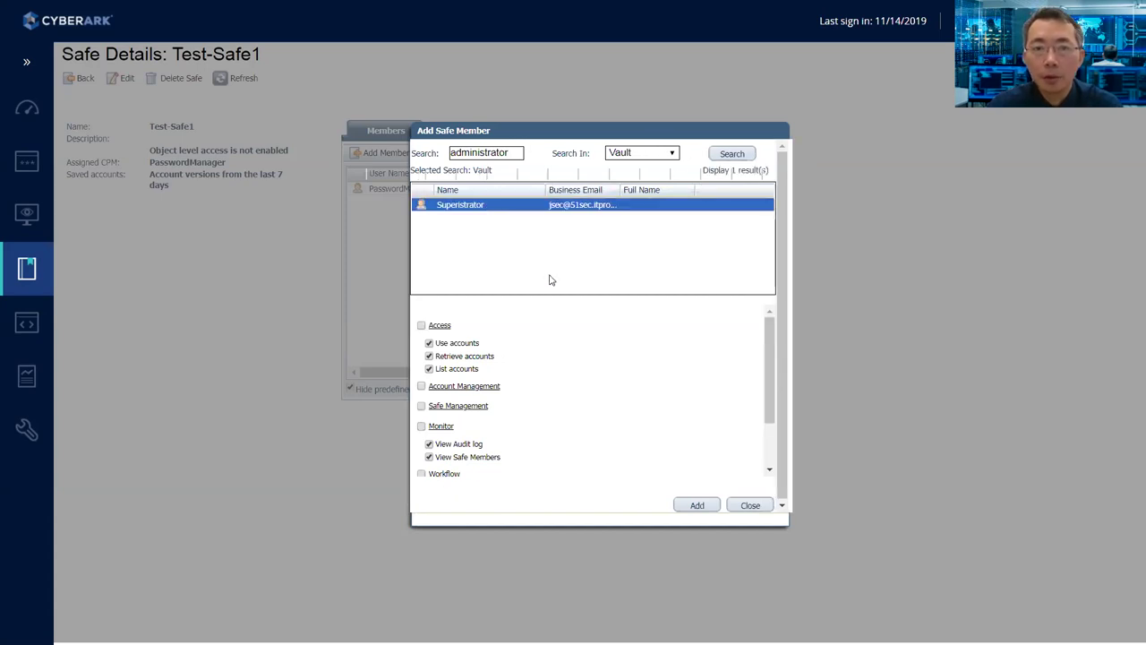
left_click(709, 505)
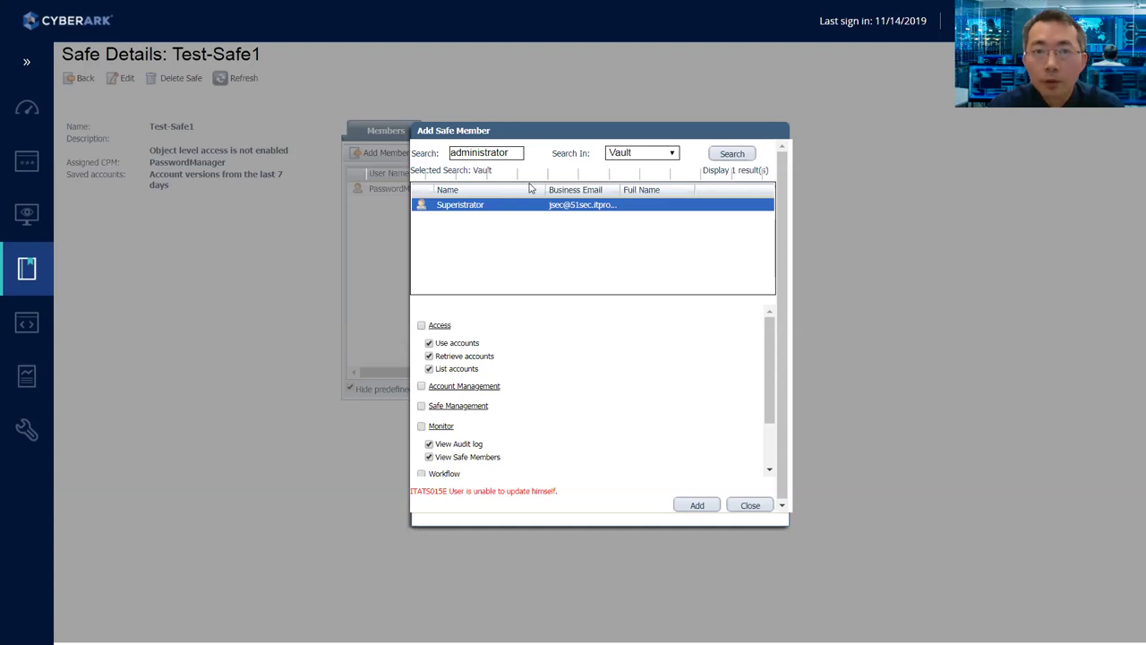
- Search for admin2 and add it with Account Management and Safe Management permissions
left_click_drag(518, 153, 387, 154)
type("admin2")
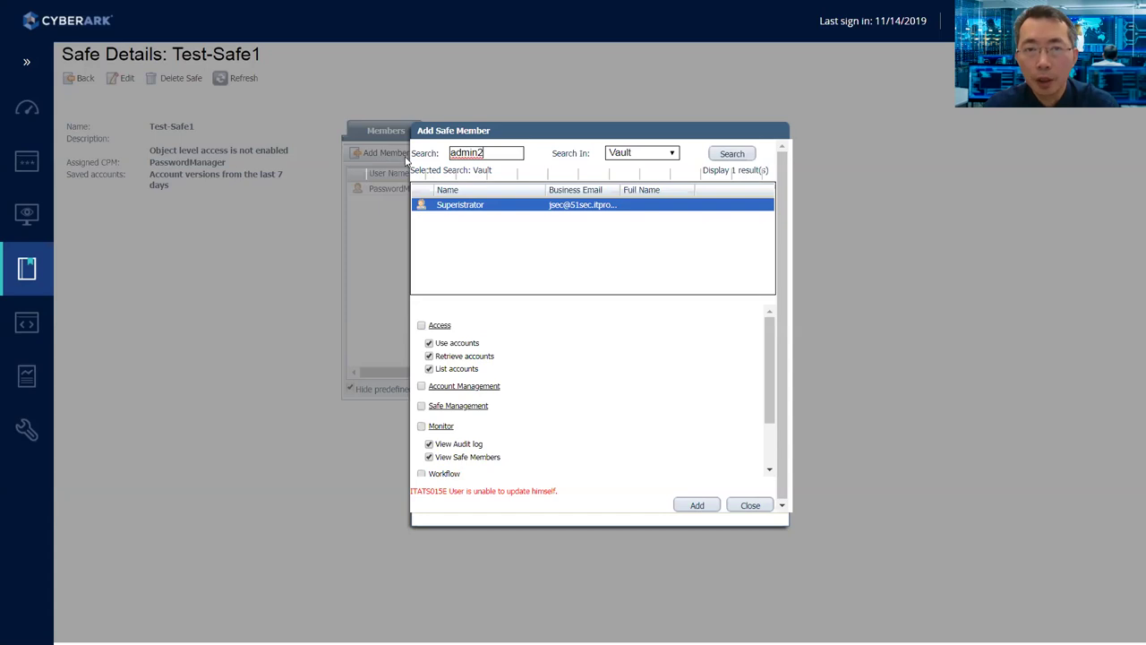
left_click(735, 158)
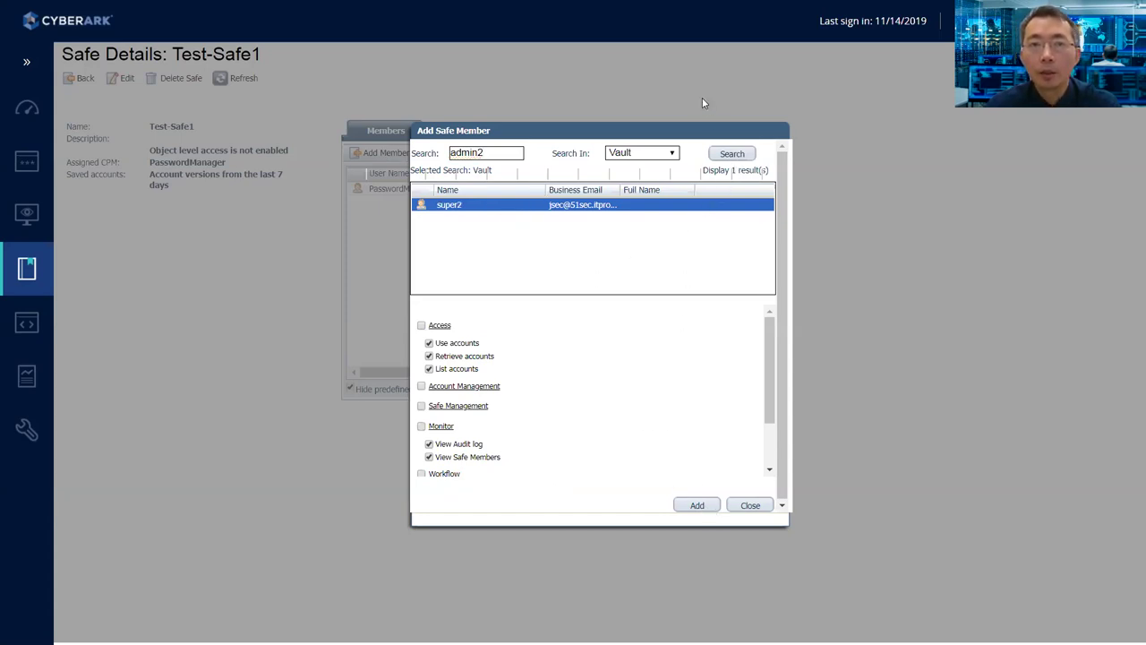
left_click(703, 72)
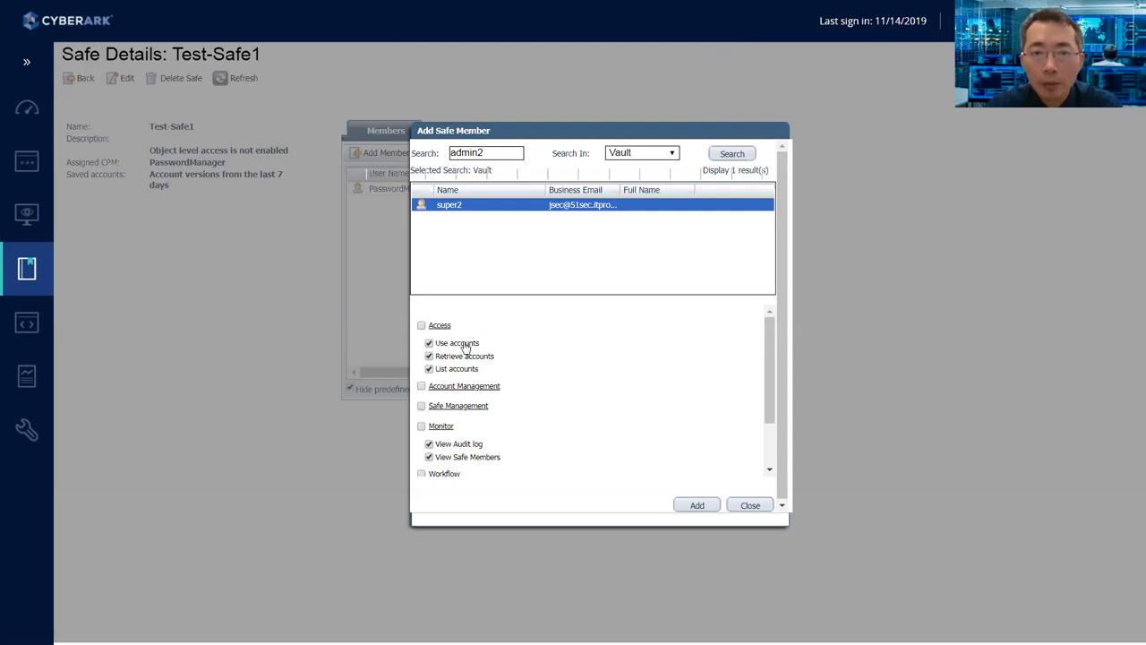
left_click(421, 386)
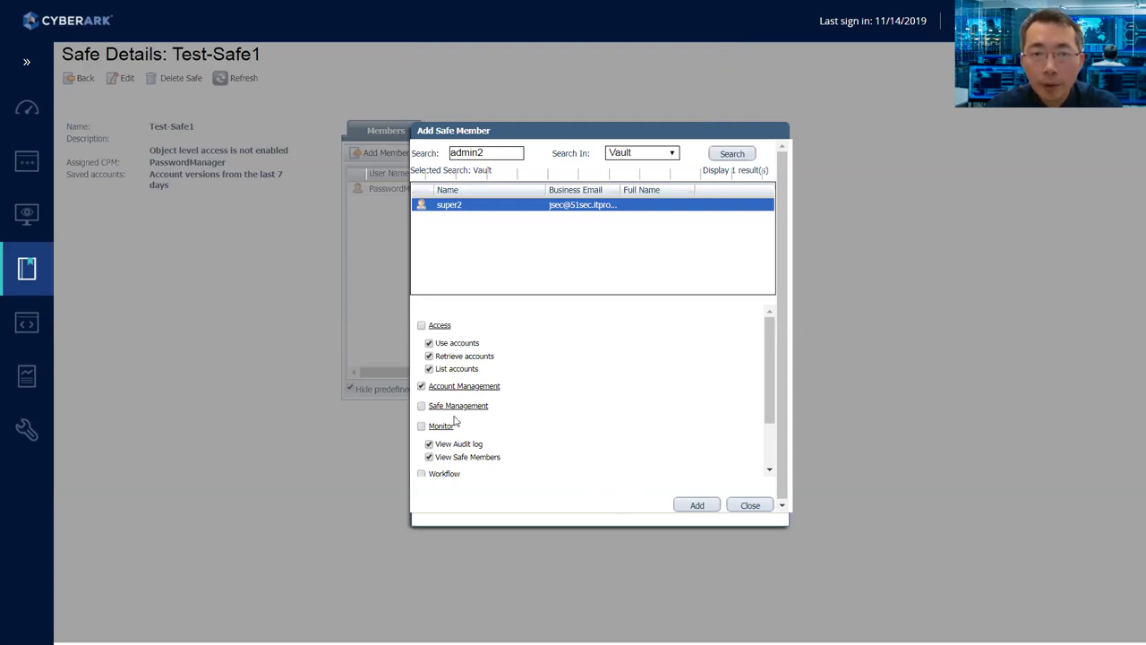
left_click(421, 405)
left_click(694, 506)
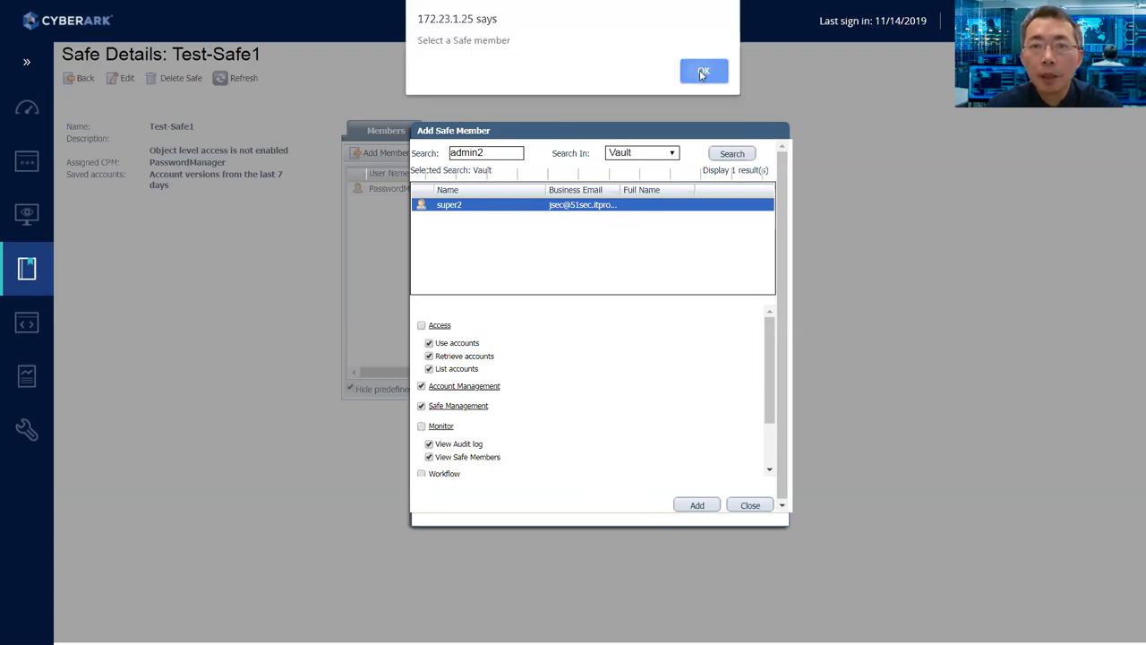
left_click(695, 72)
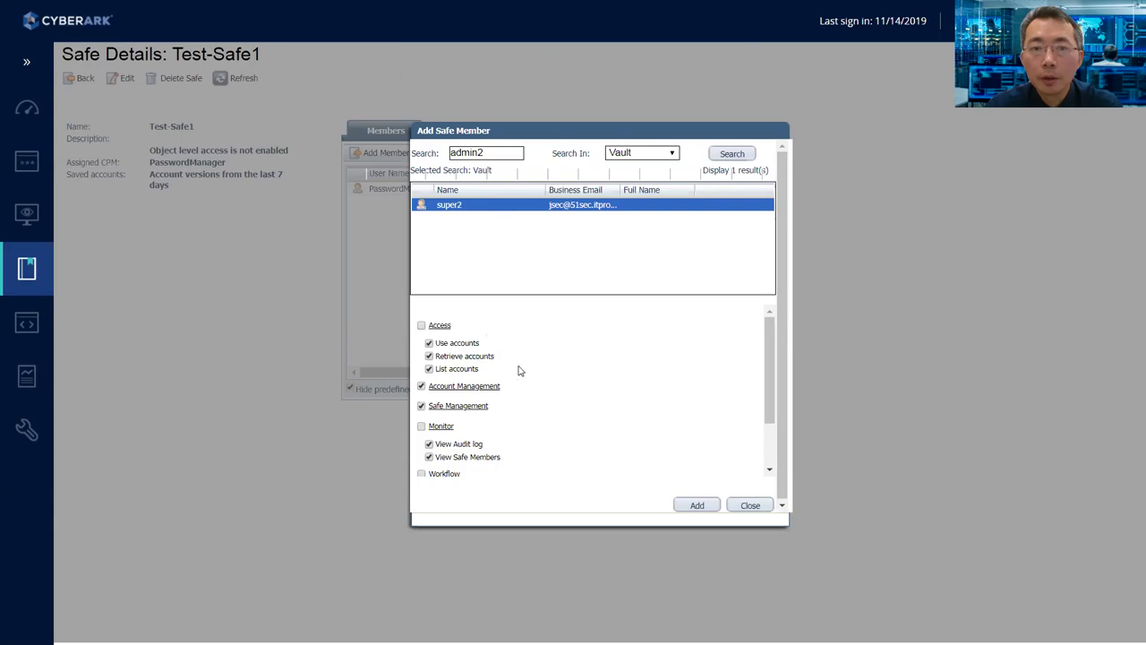
left_click(697, 506)
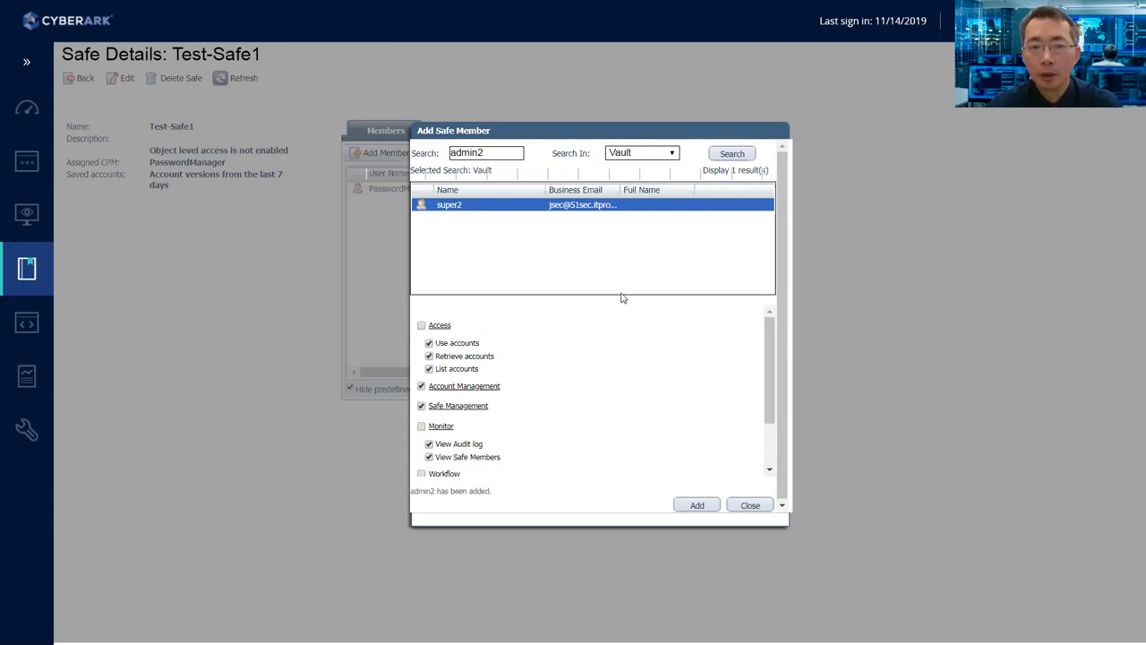
- Close the add-member dialog, return to the safes list showing Test-Safe1, and open Platform Management
left_click(750, 505)
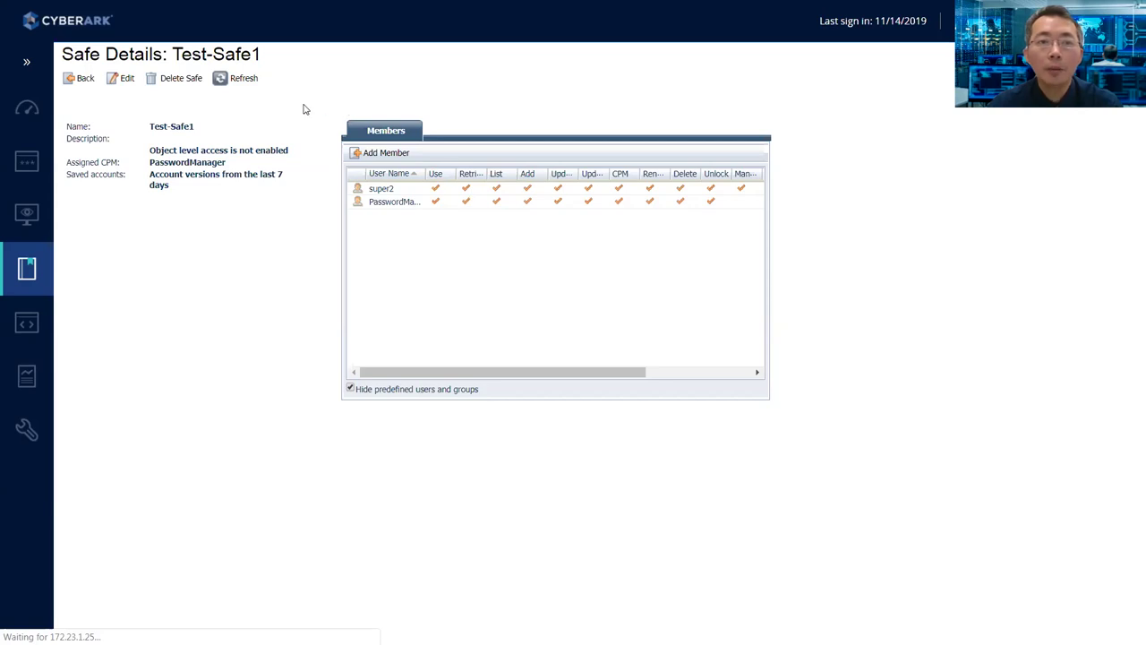
left_click(78, 80)
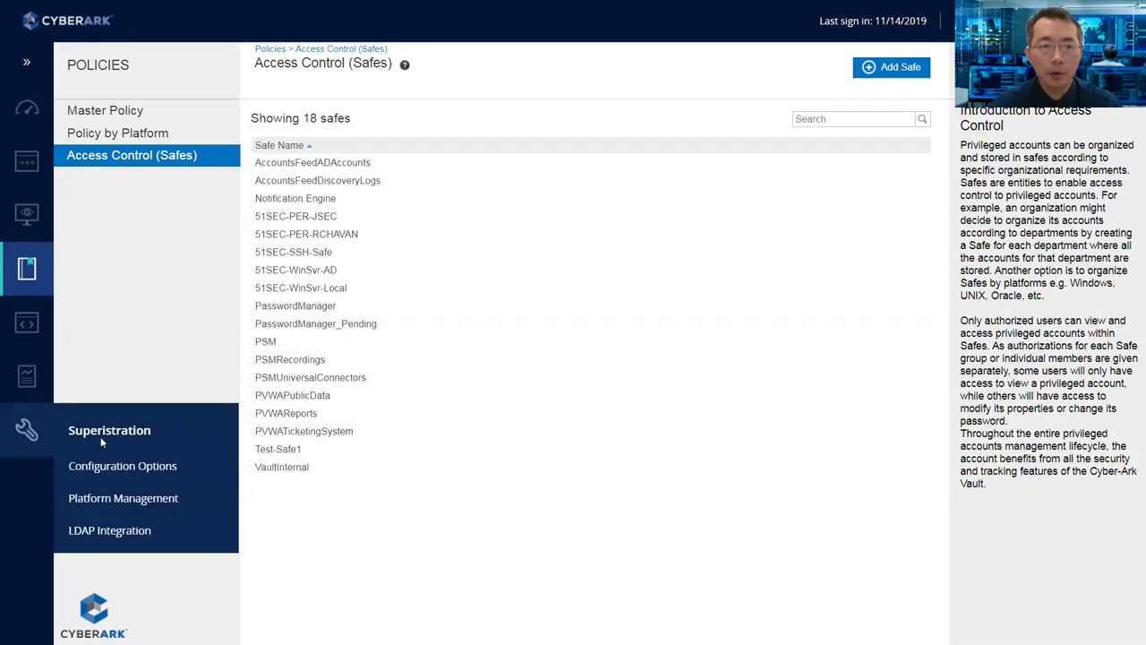
left_click(143, 499)
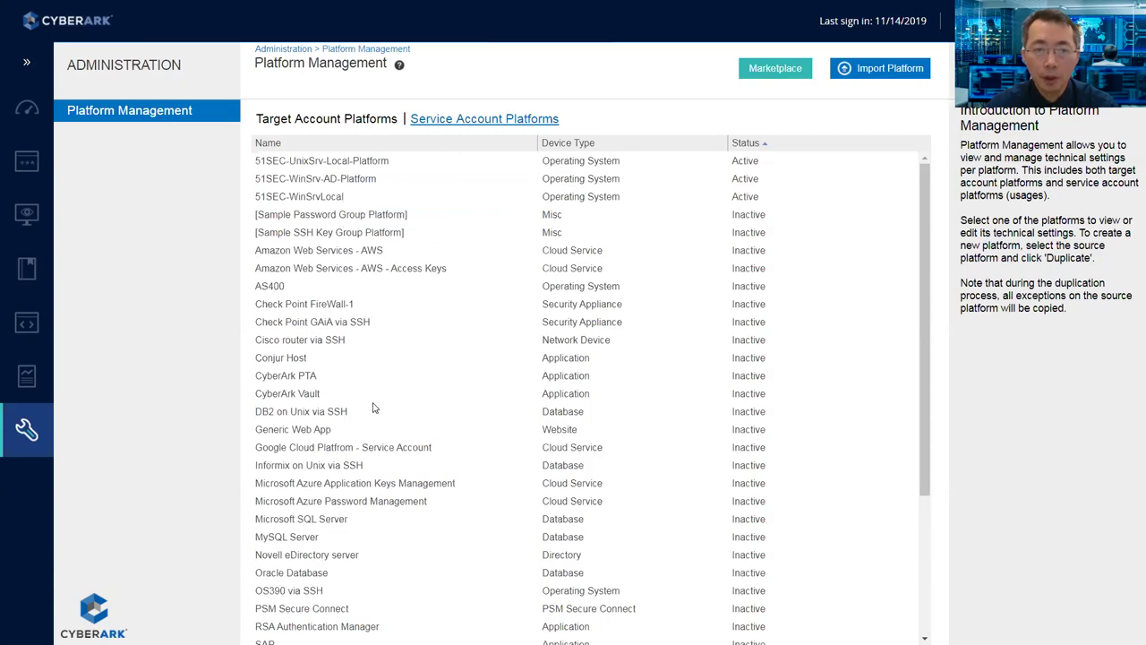
- Browse several target account platforms, ending on Windows Desktop Local Accounts selected
scroll(372, 407, "down", 2)
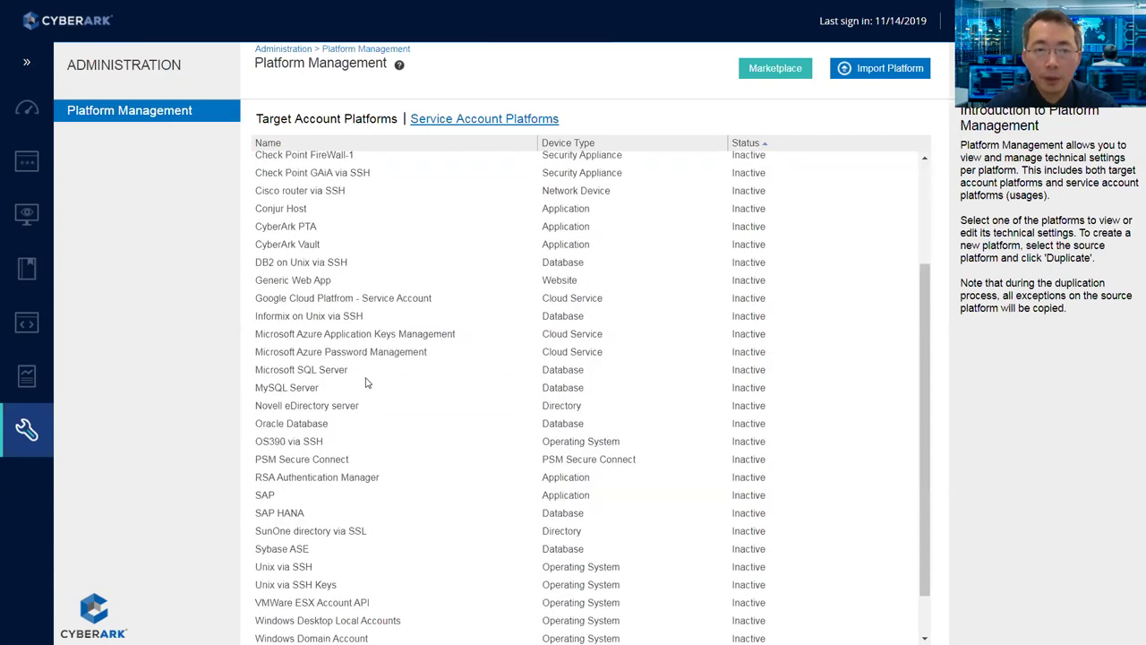
left_click(347, 322)
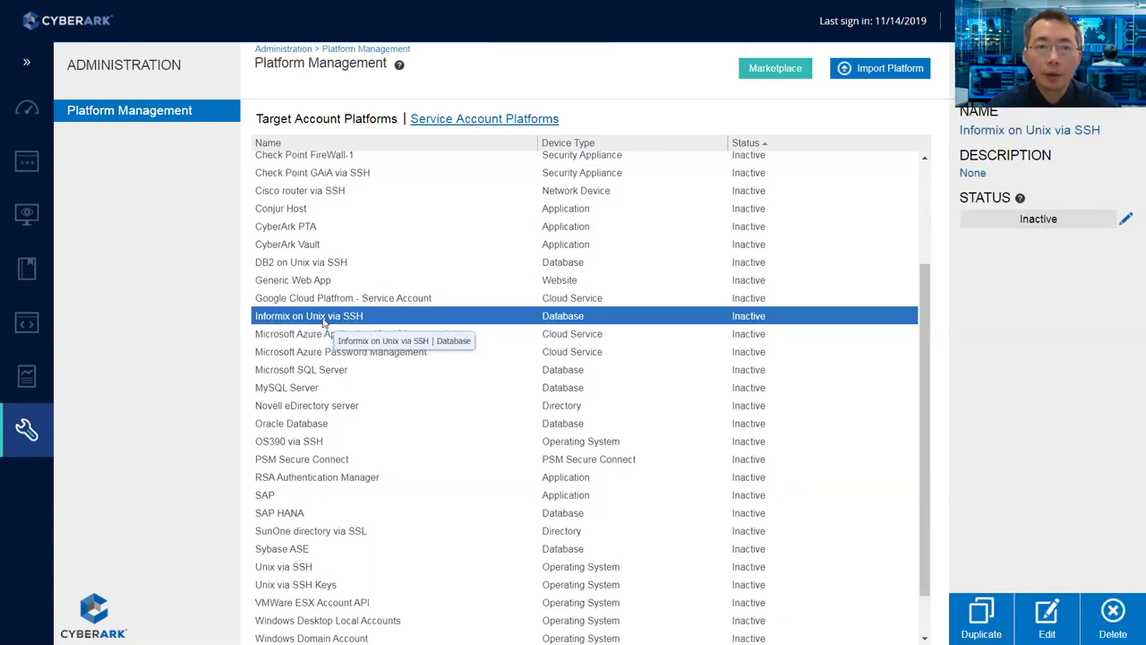
scroll(325, 324, "up", 1)
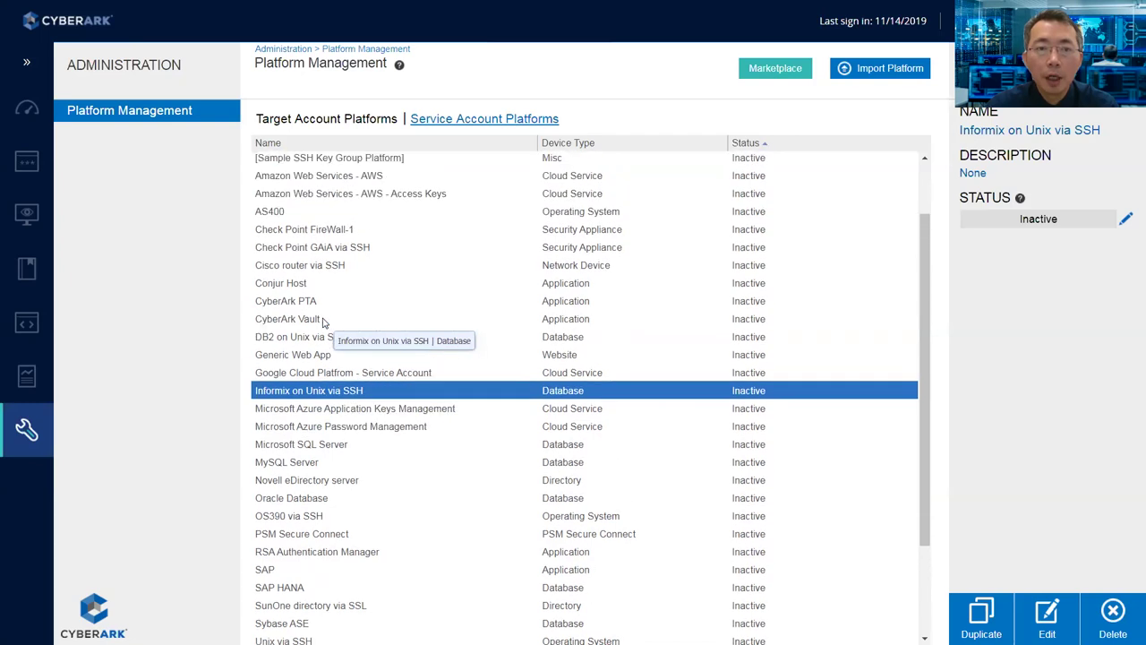
left_click(351, 234)
left_click(349, 192)
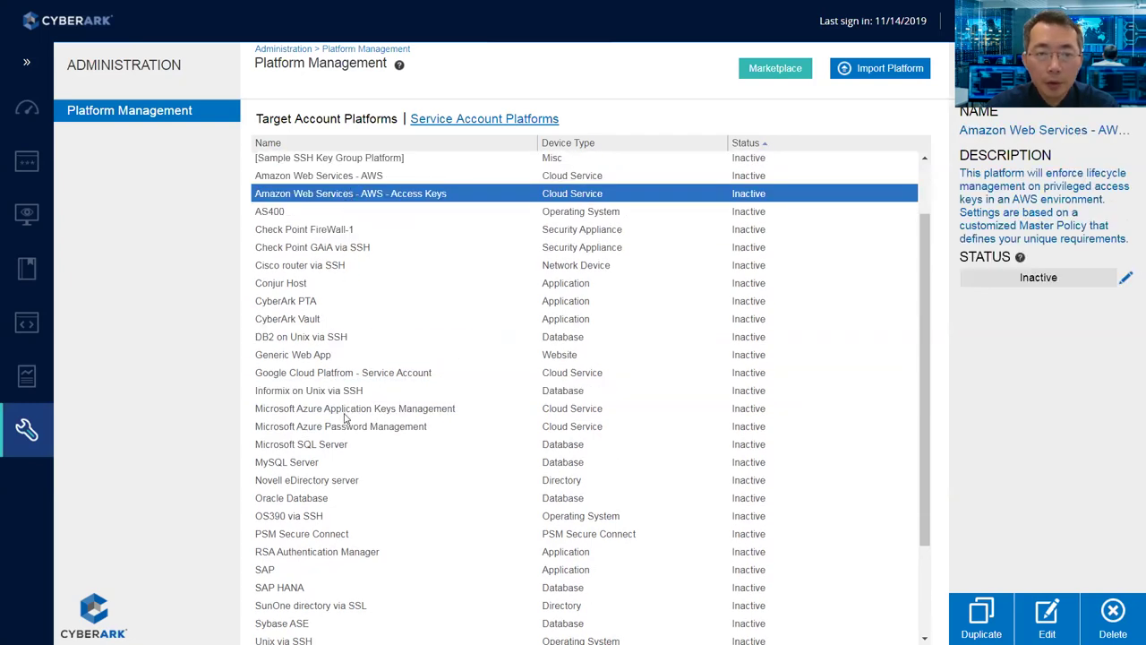
scroll(345, 420, "down", 2)
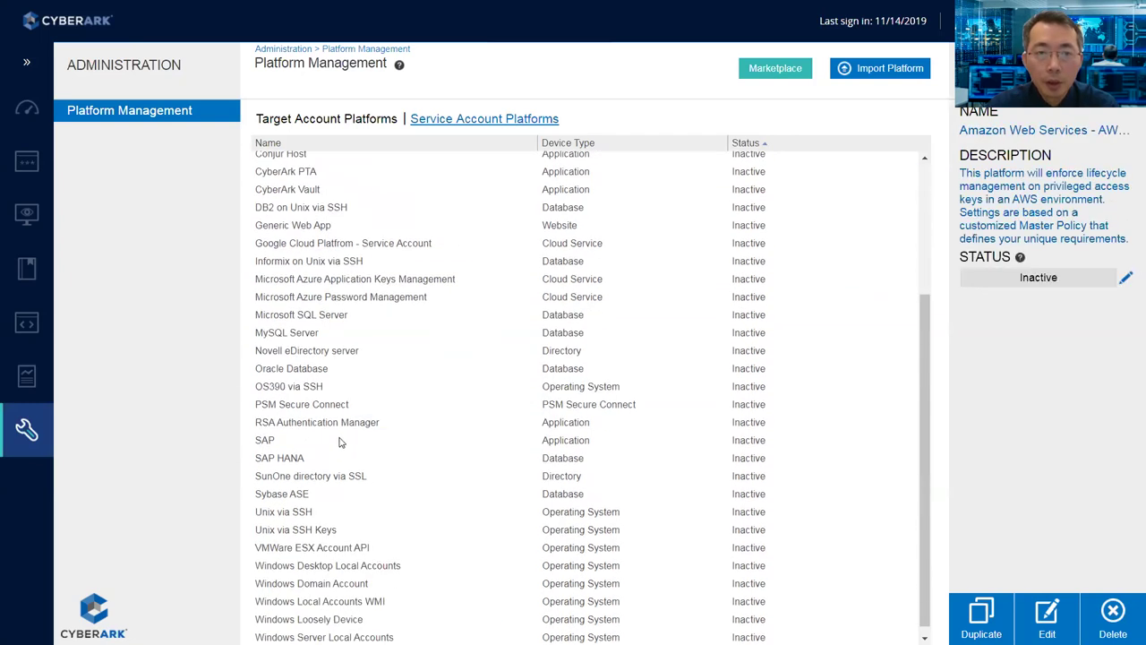
left_click(360, 583)
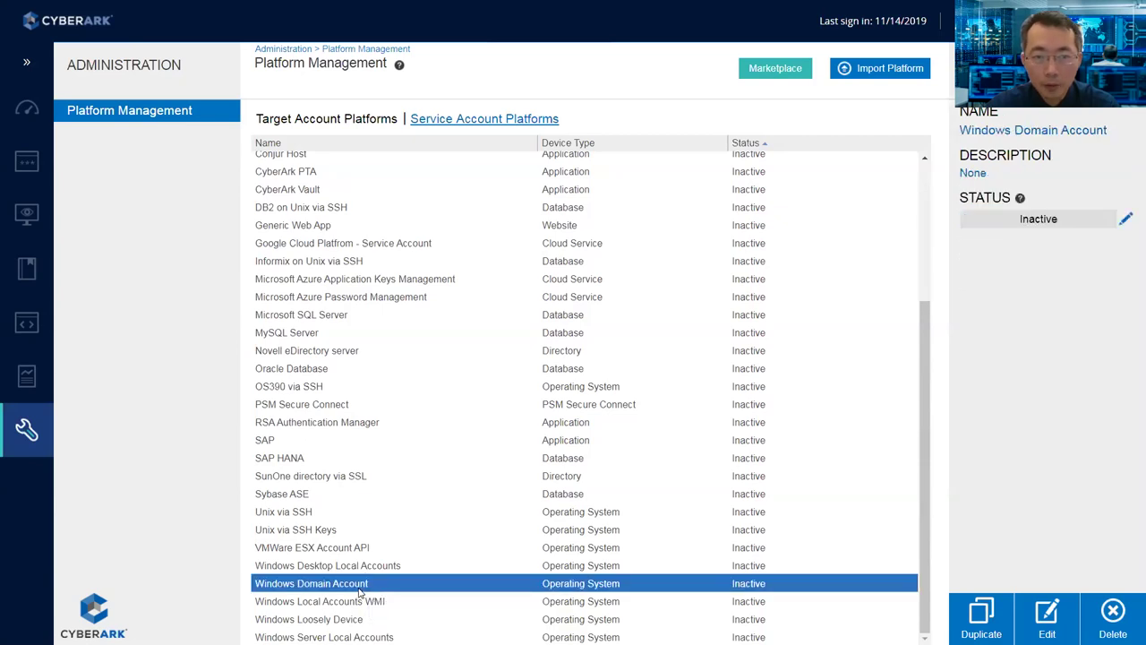
left_click(360, 567)
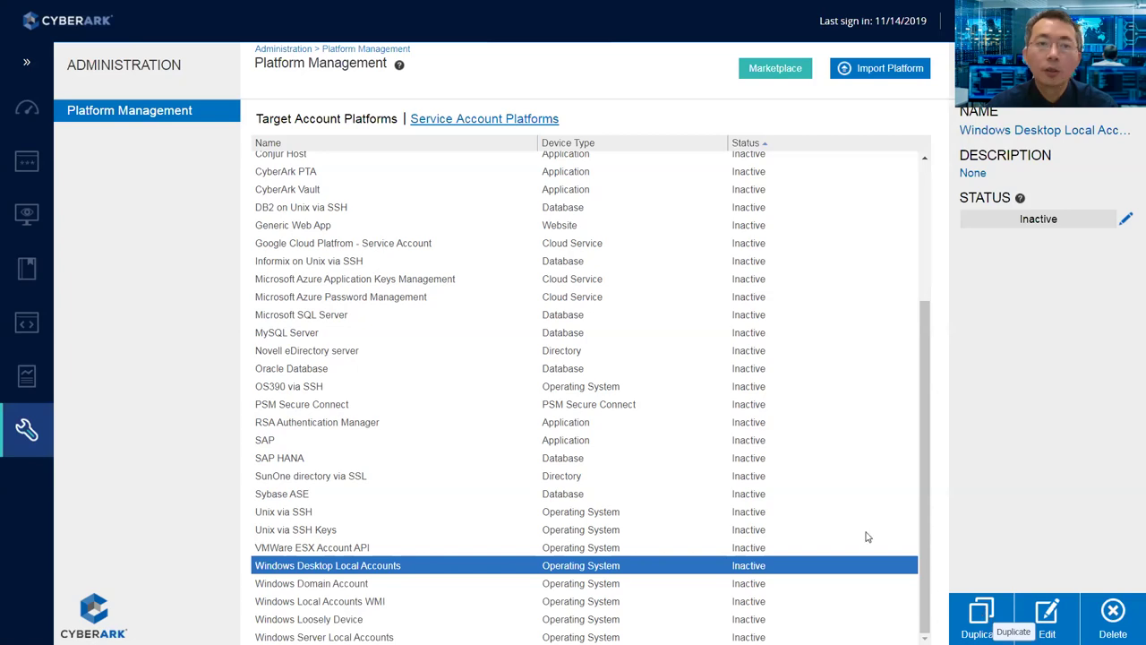
- Duplicate the Windows Desktop Local Accounts platform as a new platform named Test-Windows AD
left_click(978, 616)
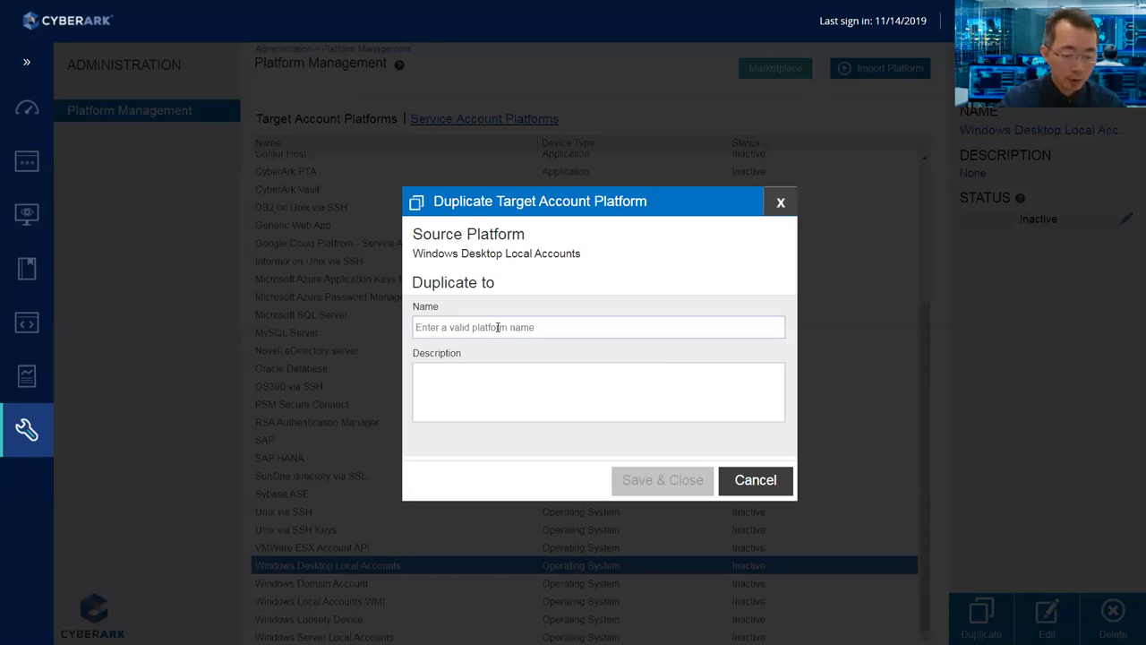
type("Test-Windows AD")
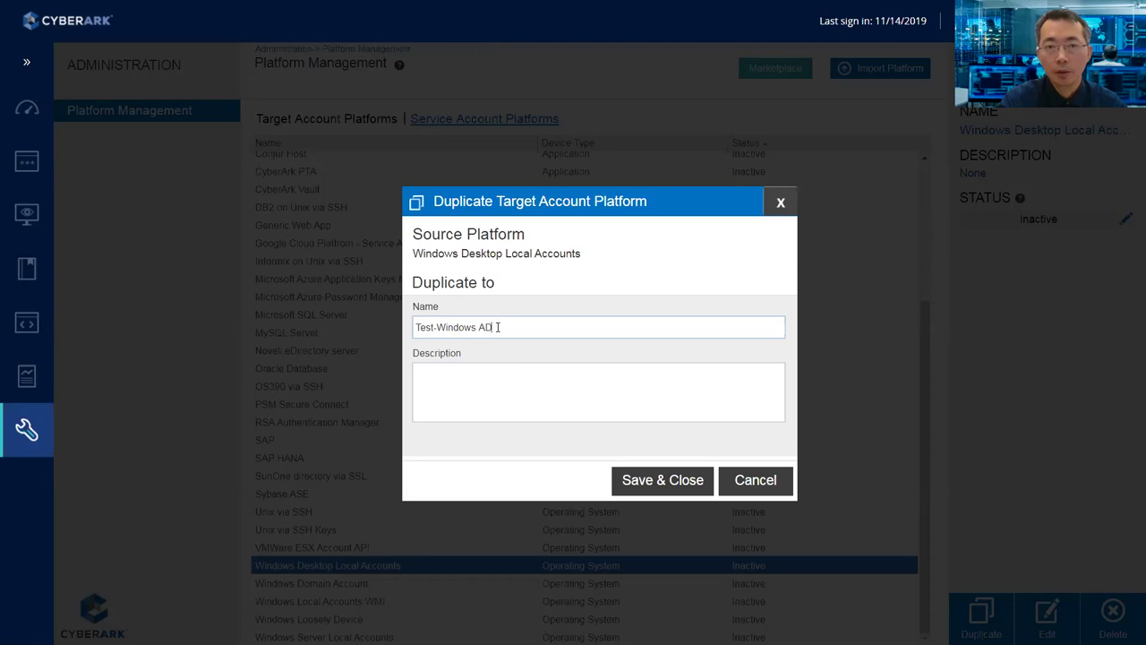
left_click(660, 479)
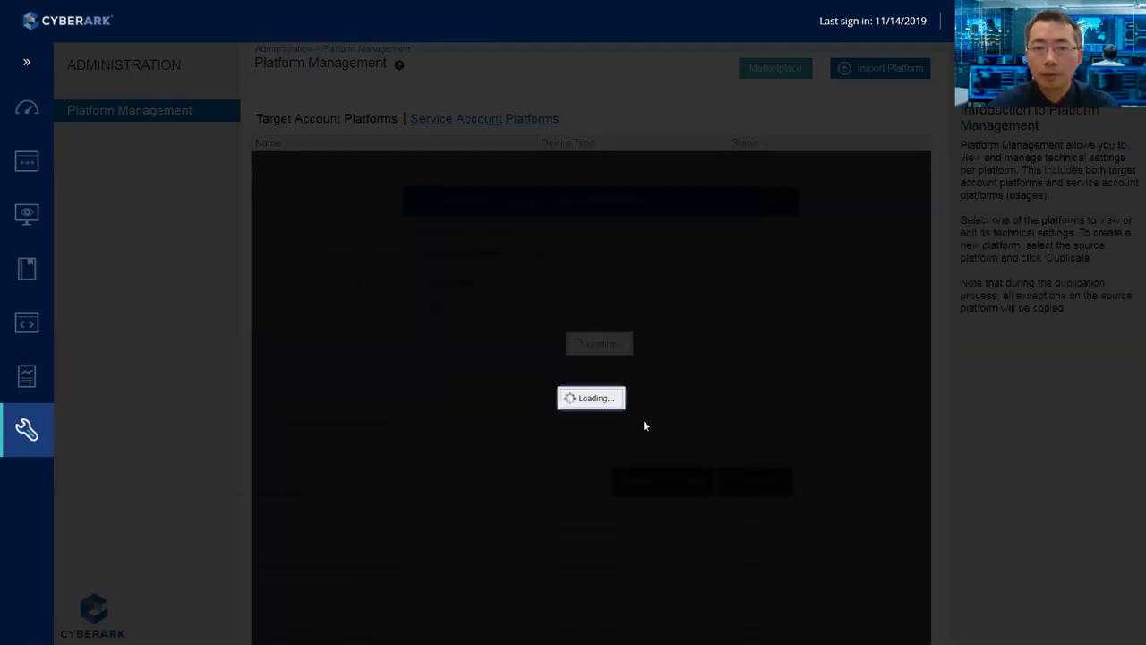
- Select the Test-Windows AD platform and delete it, confirming with Yes
scroll(636, 413, "up", 3)
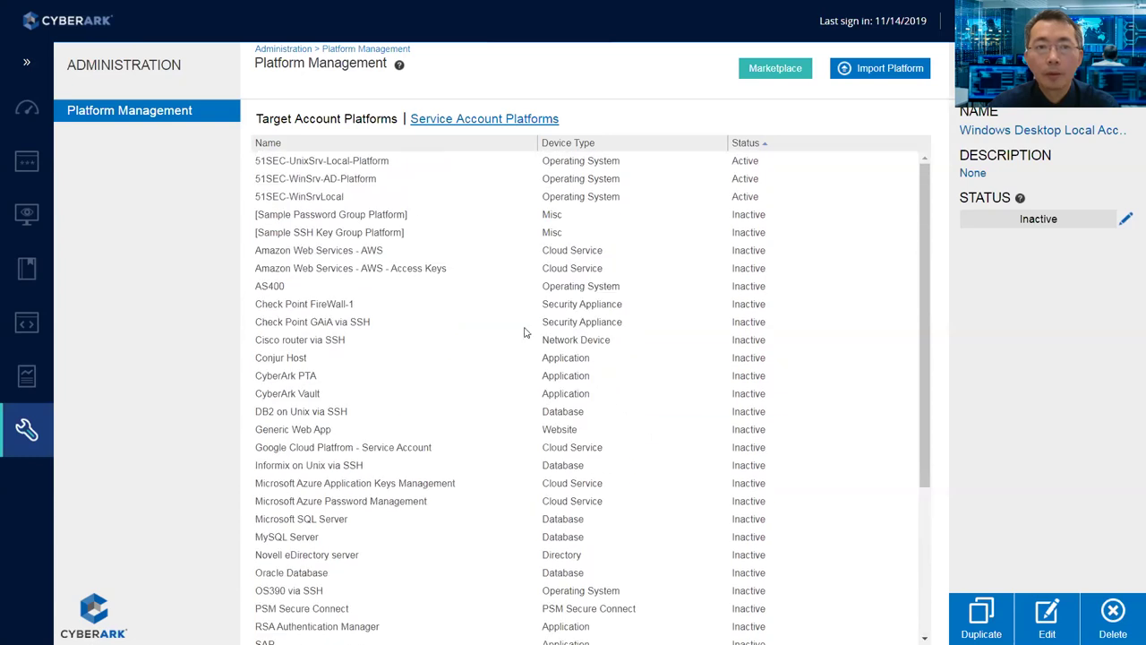
scroll(451, 323, "down", 3)
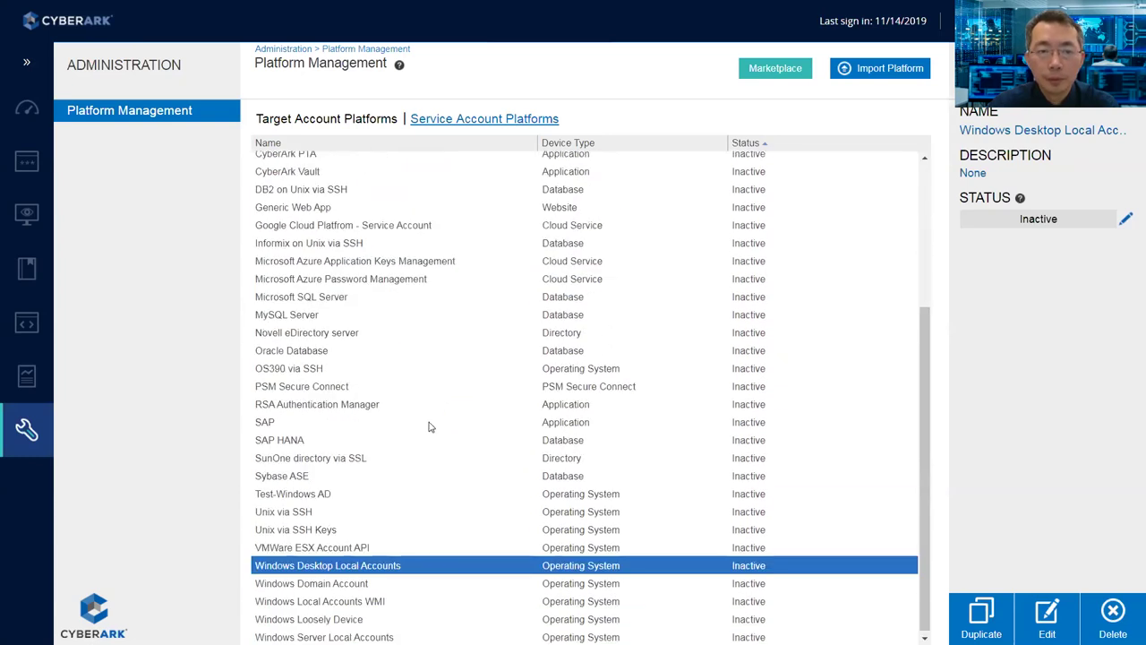
left_click(338, 491)
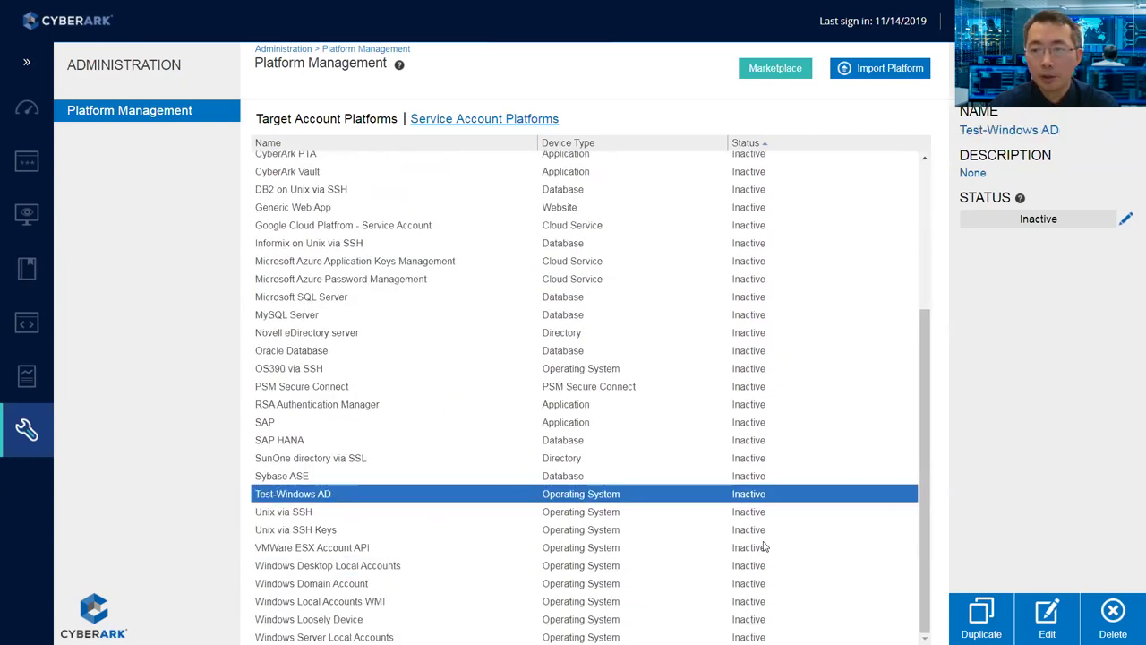
left_click(1115, 611)
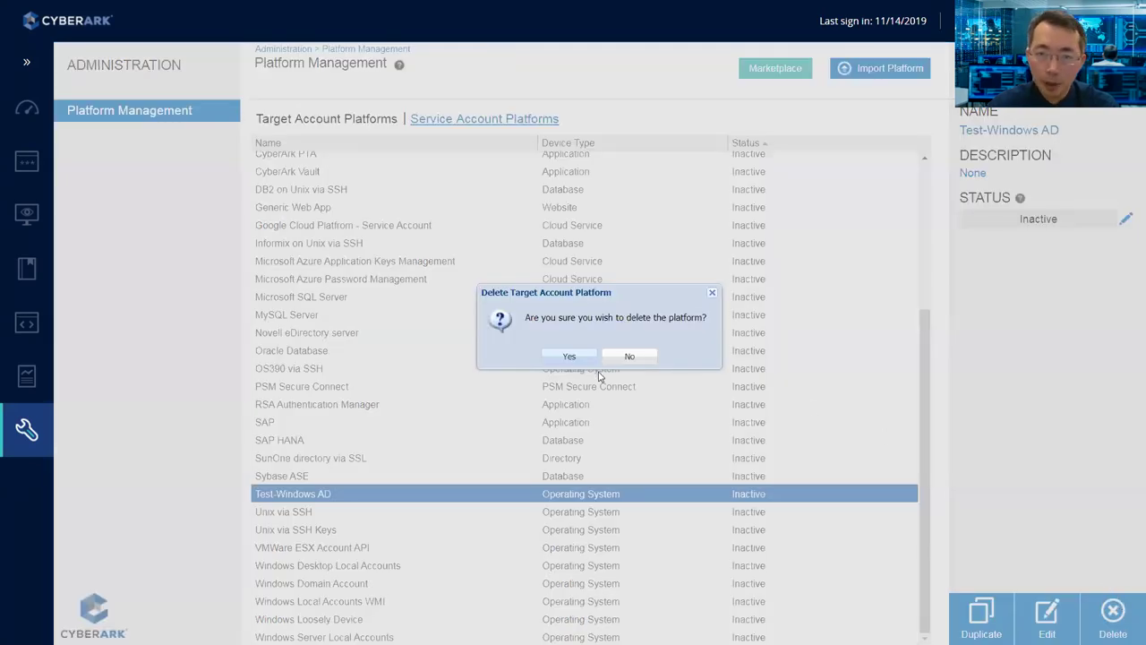
left_click(573, 356)
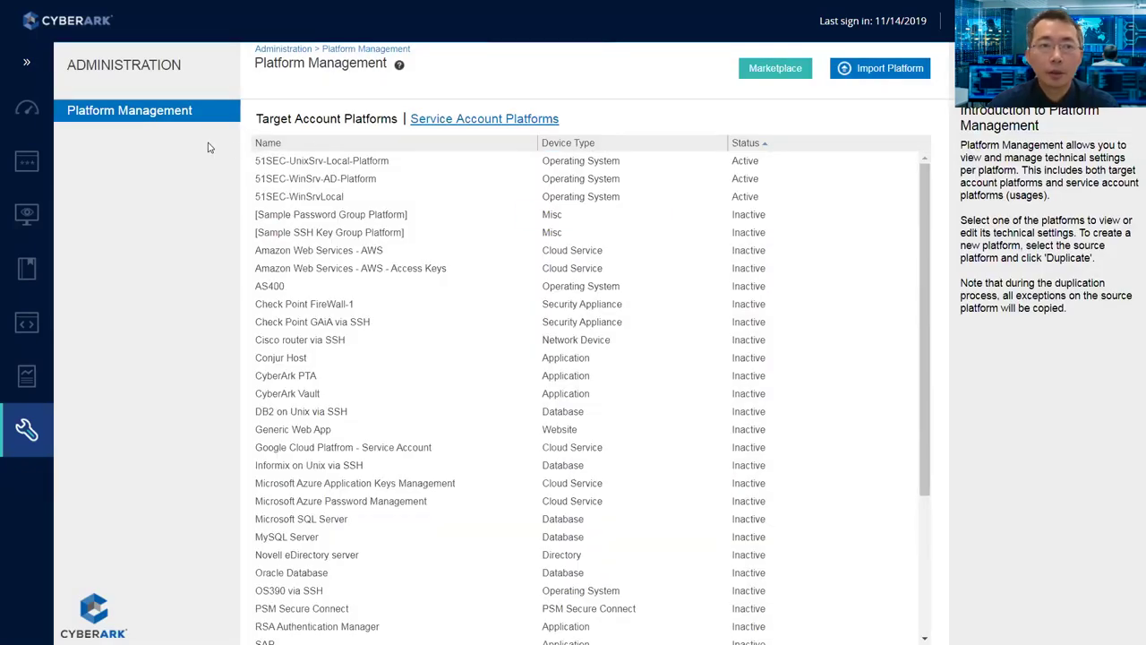
mouse_move(26, 157)
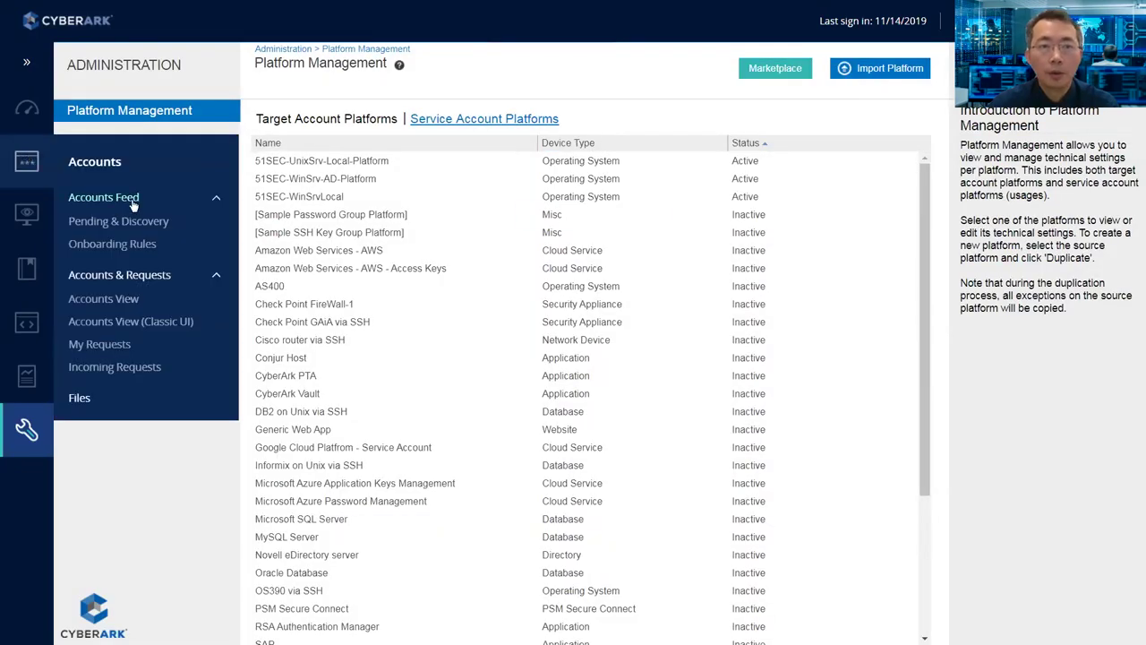
- Start a new Windows account on 51SEC-WinSrv-AD-Platform, stored in Test-Safe1
left_click(49, 169)
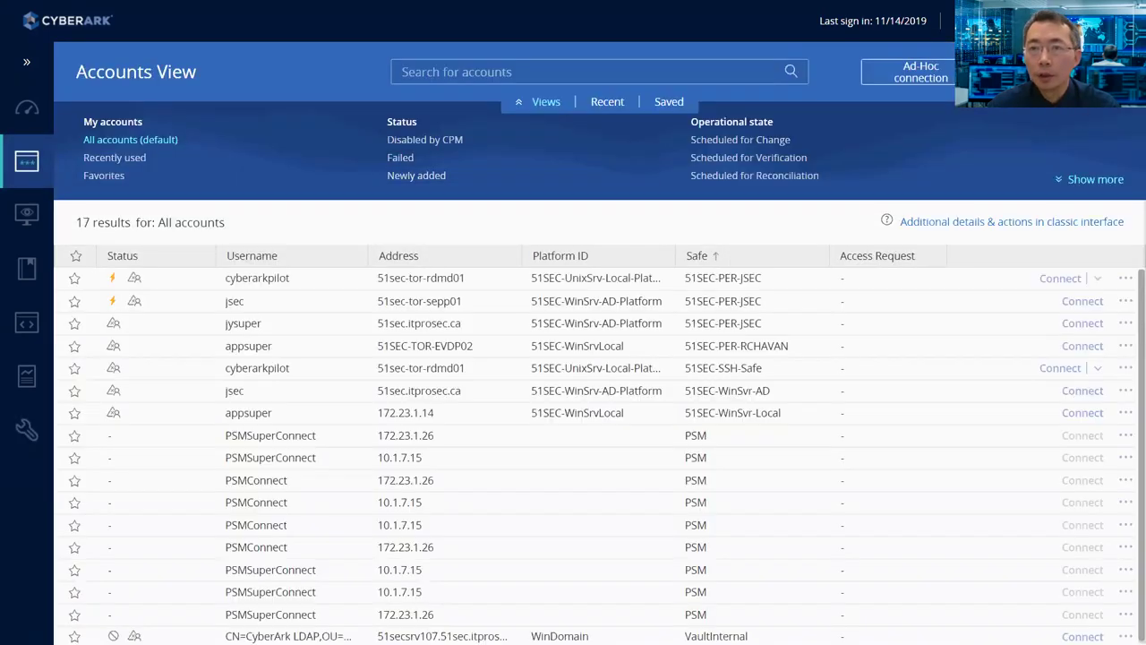
left_click(1029, 71)
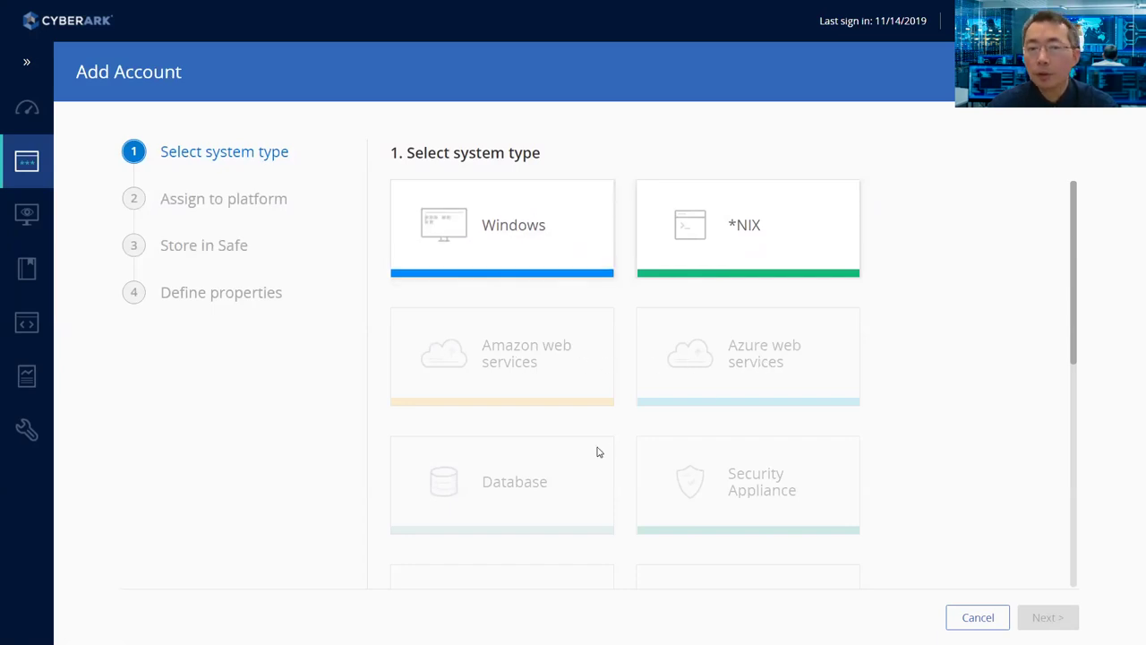
scroll(763, 484, "down", 2)
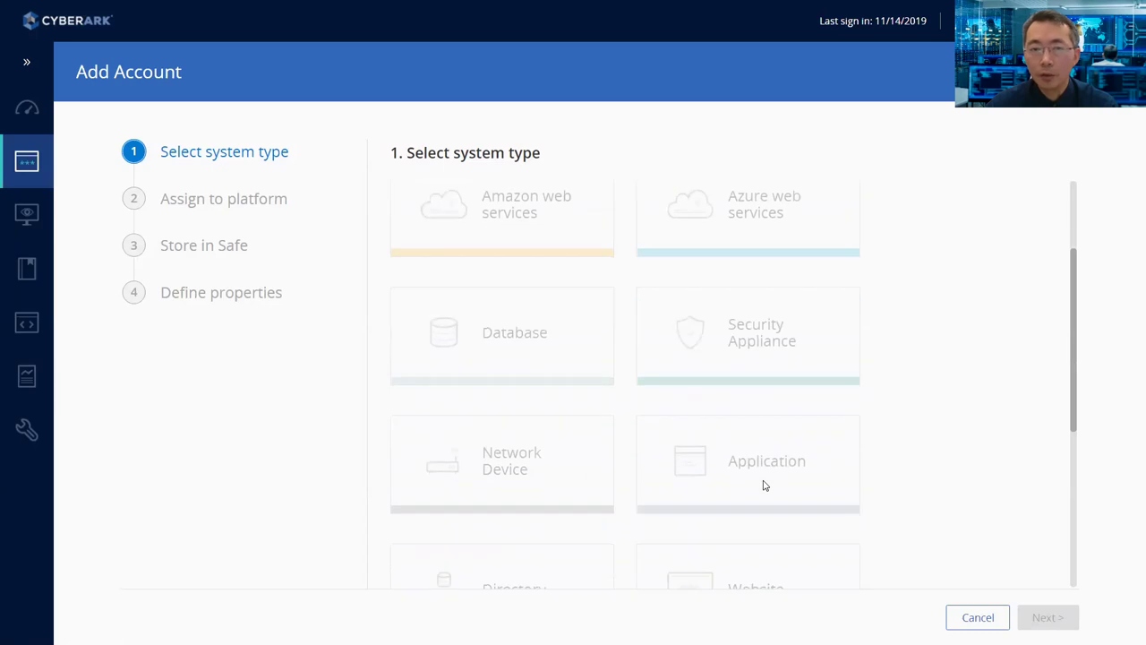
scroll(701, 474, "down", 3)
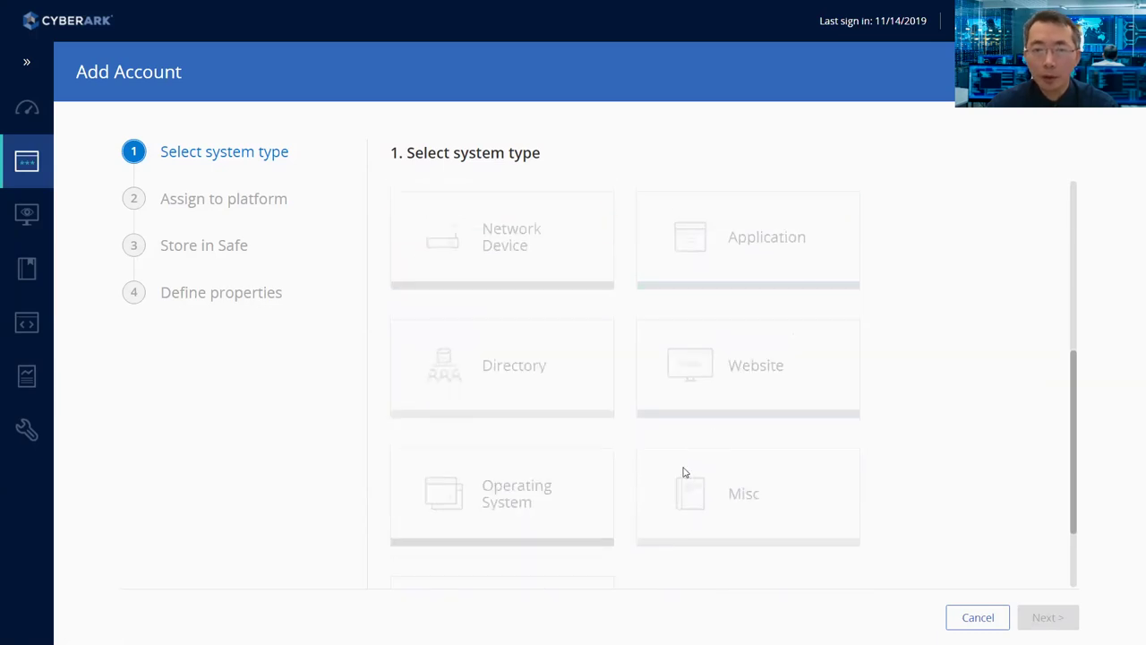
scroll(659, 469, "up", 2)
scroll(656, 467, "up", 2)
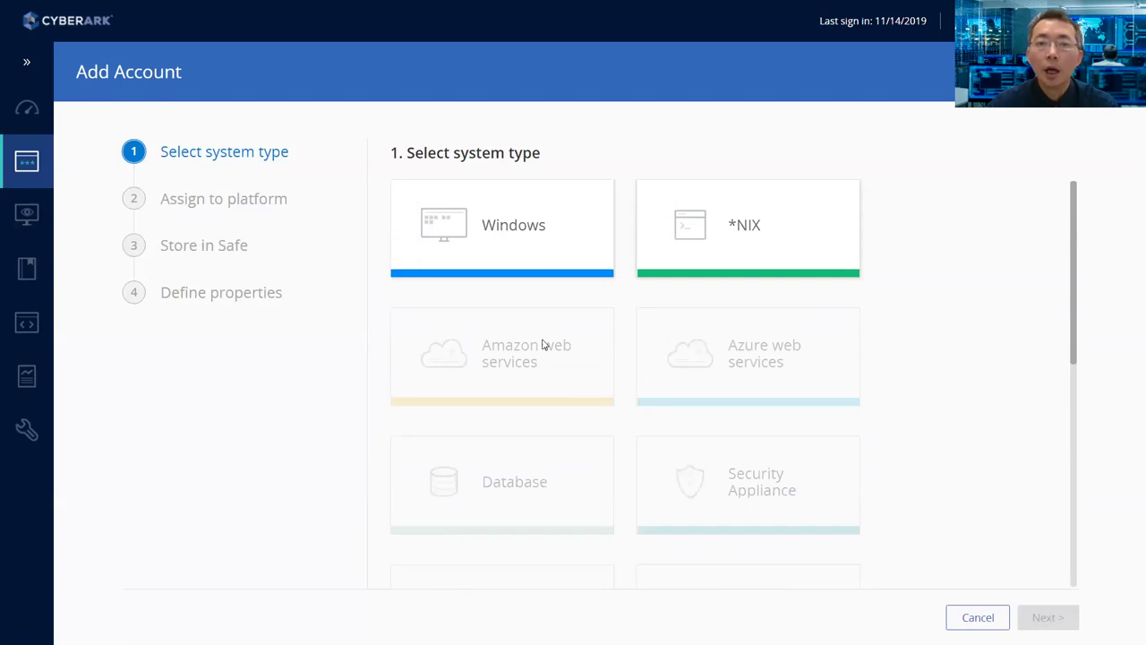
mouse_move(545, 277)
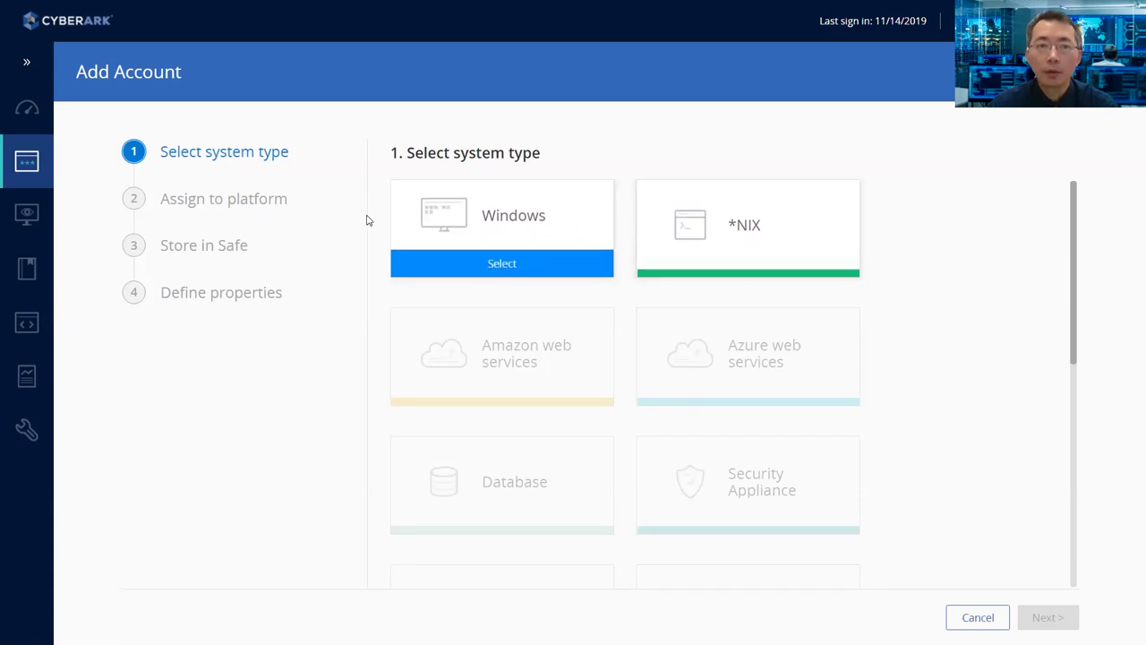
left_click(547, 251)
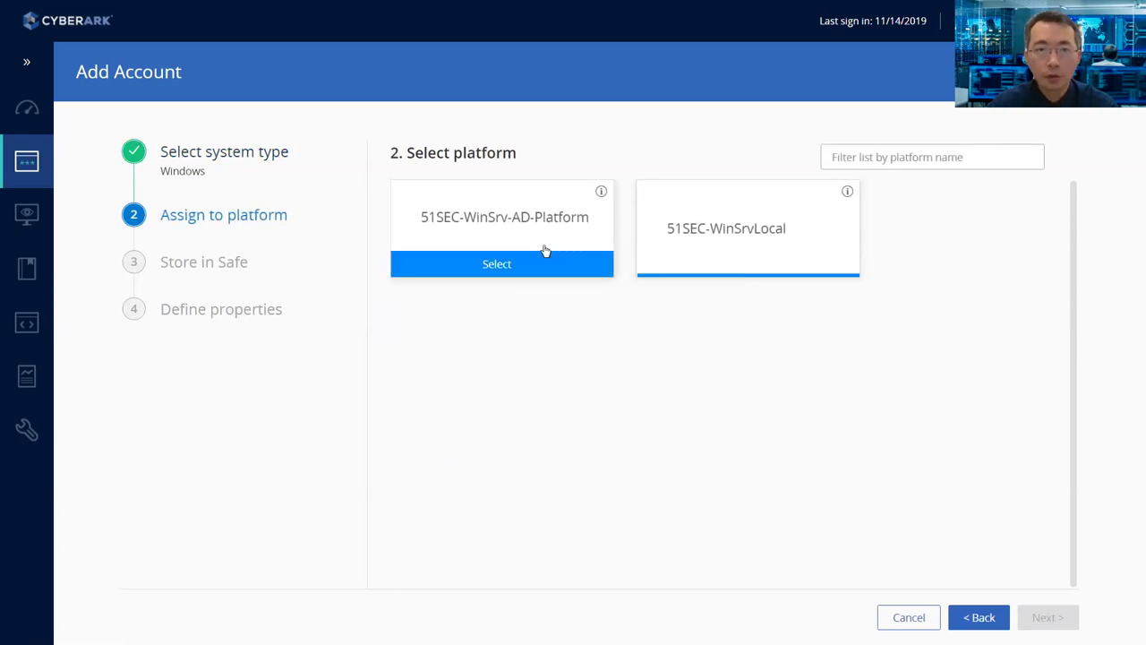
left_click(555, 264)
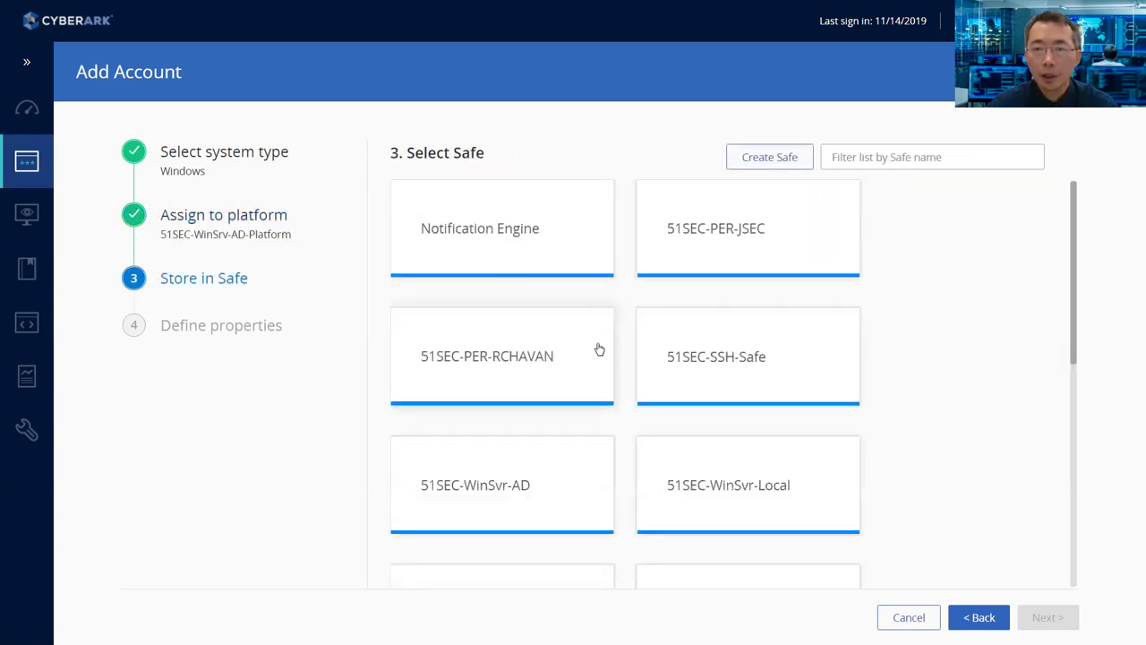
scroll(598, 351, "down", 2)
scroll(600, 355, "down", 4)
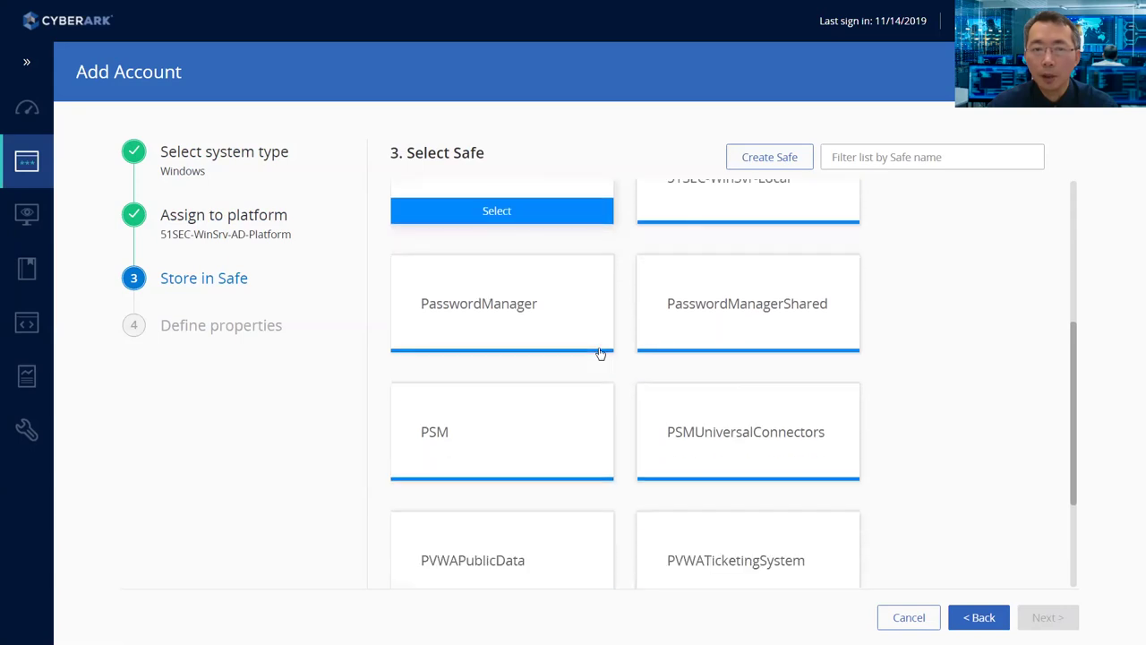
left_click(510, 537)
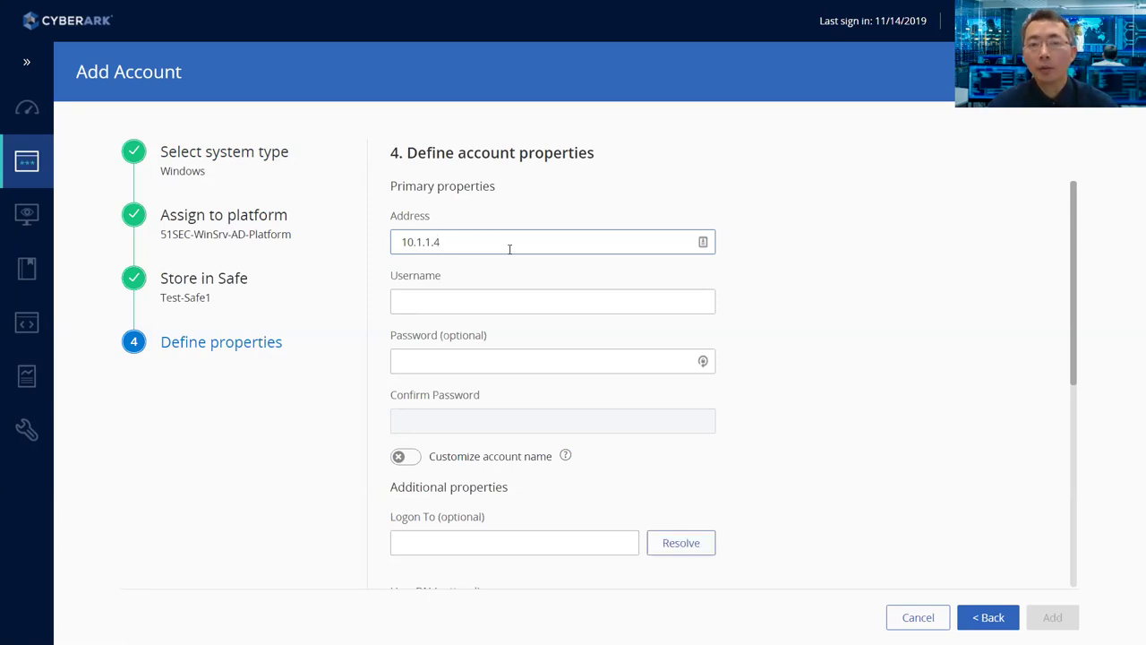
- Enter address 10.1.1.4, username test1 and the account password, then add the account
left_click(503, 299)
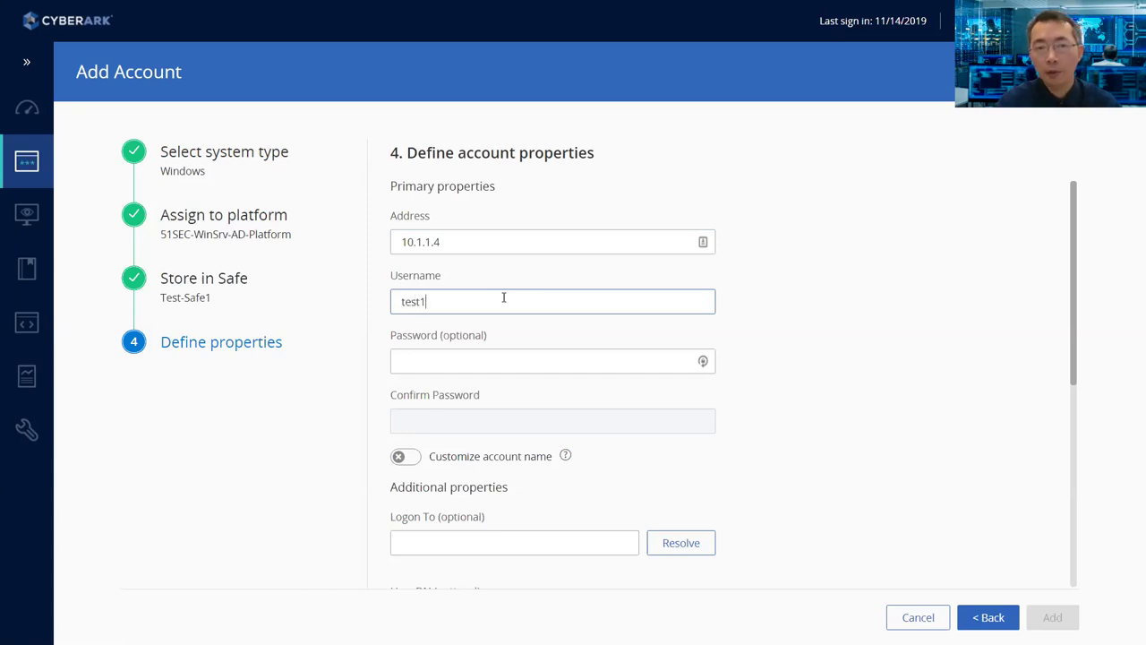
key("Tab")
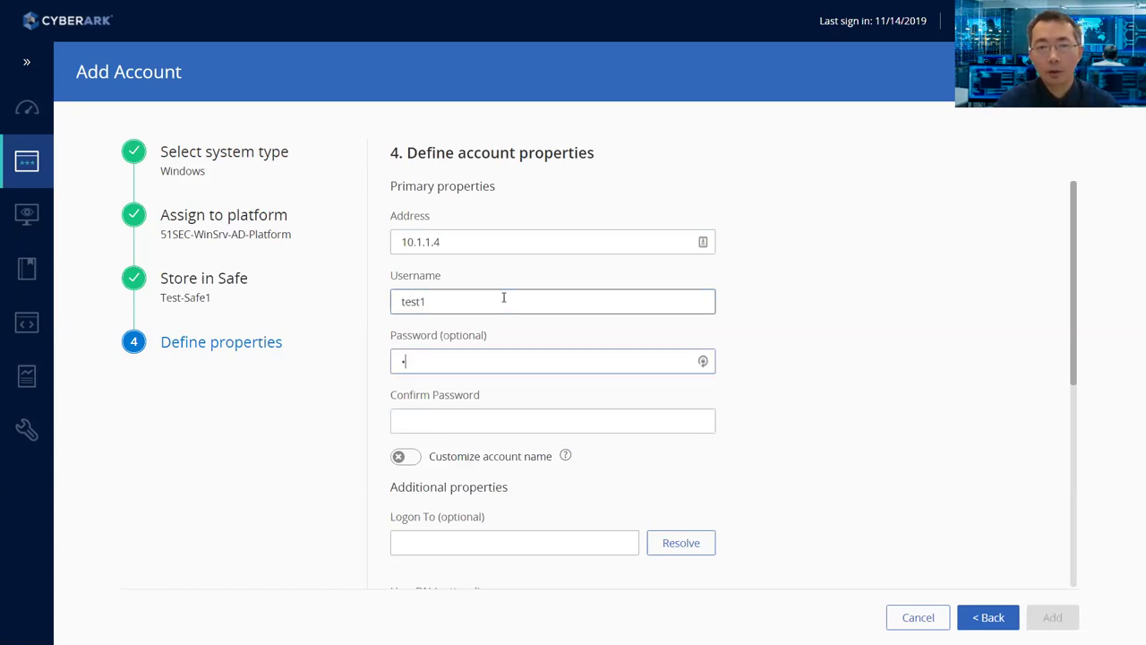
key("Tab")
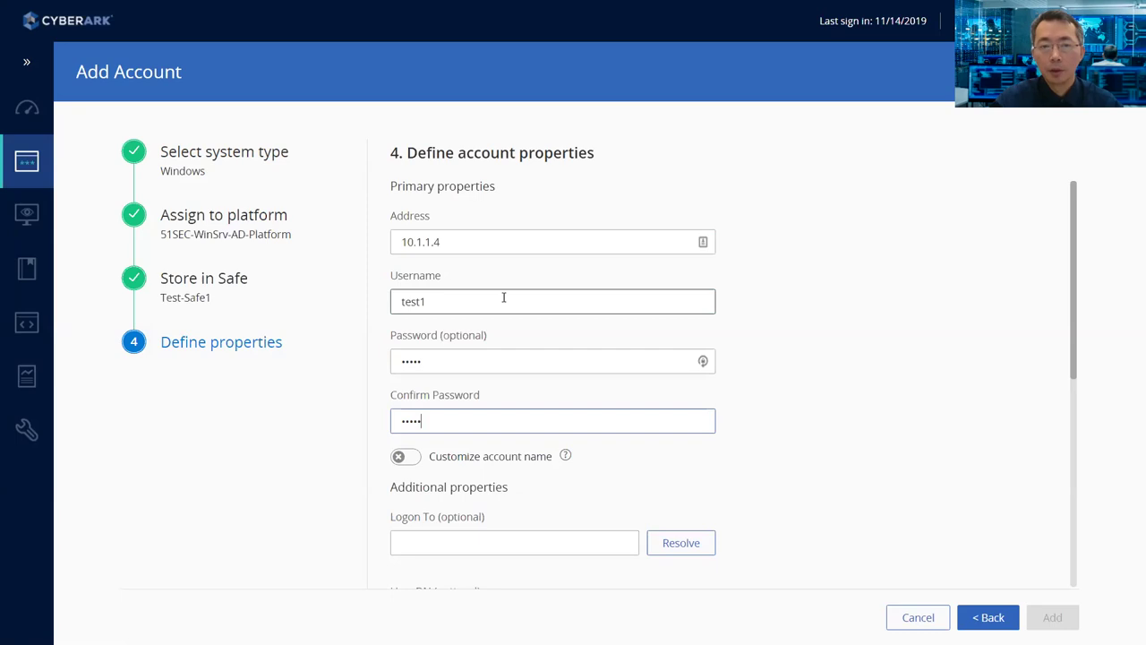
scroll(559, 538, "down", 3)
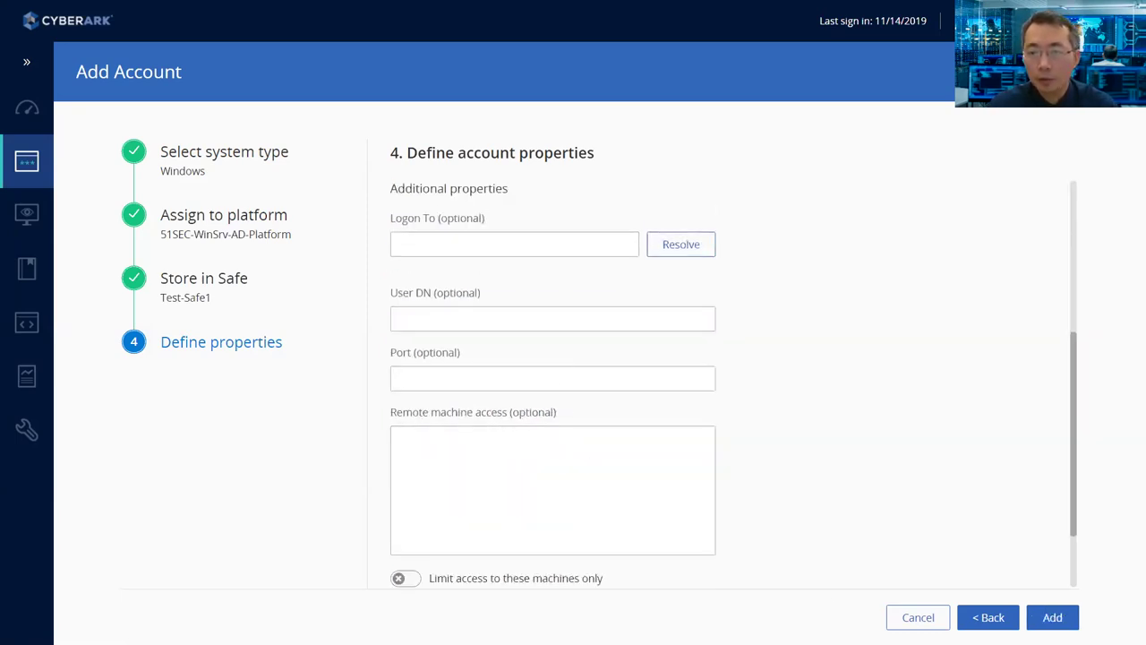
left_click(1052, 618)
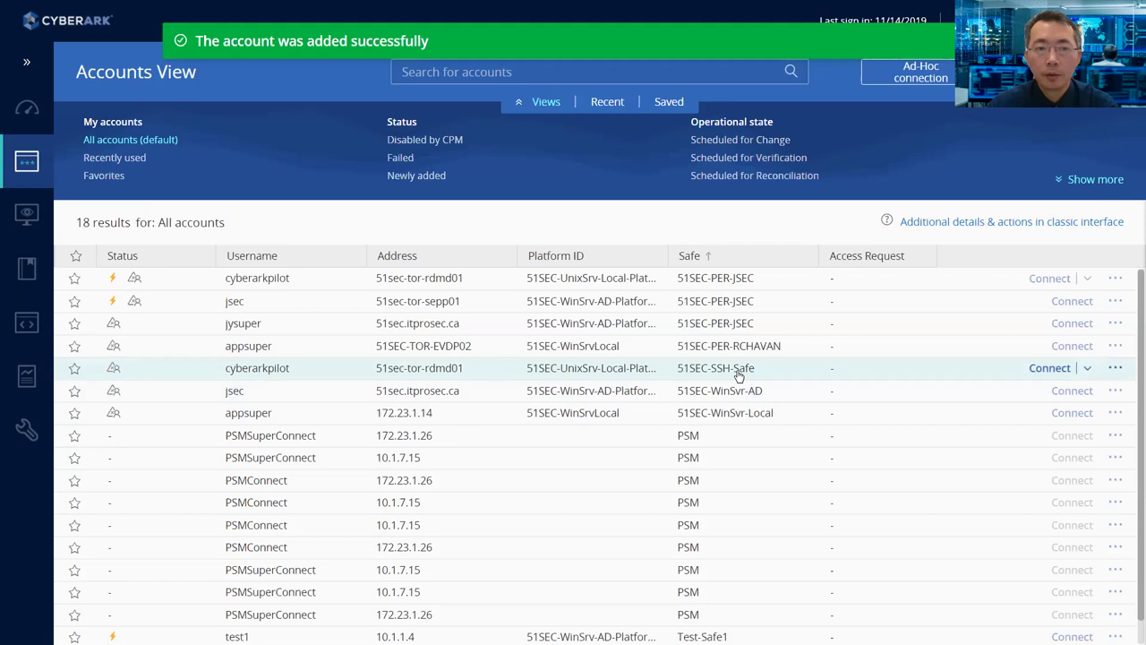
- Open the details panel of the test1 account on 10.1.1.4
scroll(719, 412, "down", 1)
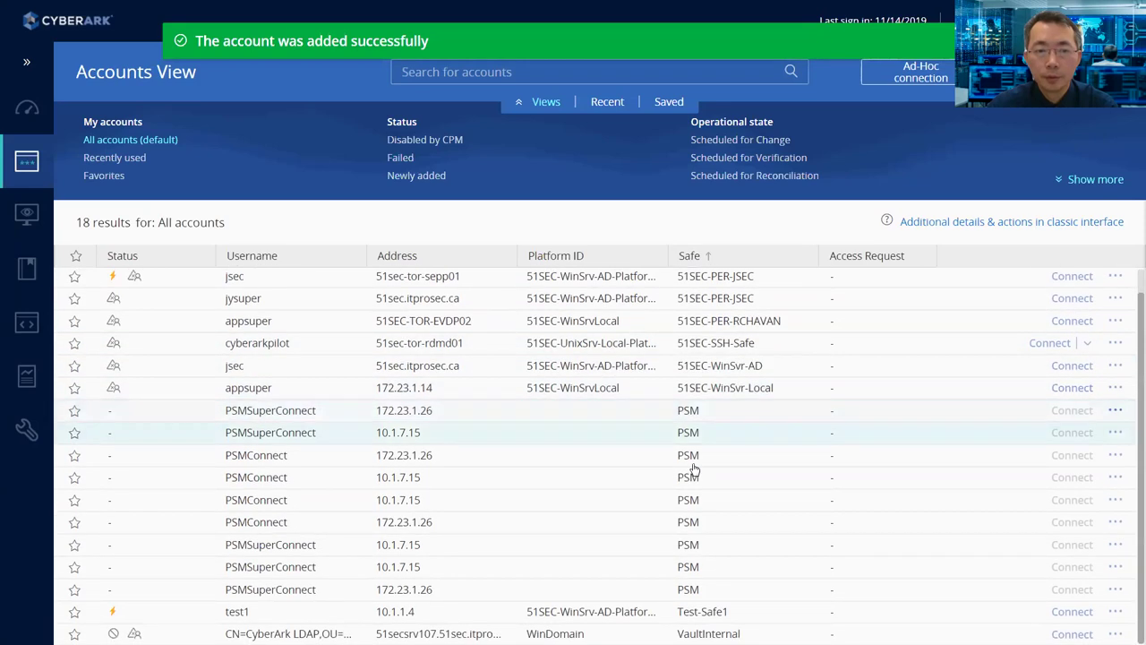
left_click(472, 617)
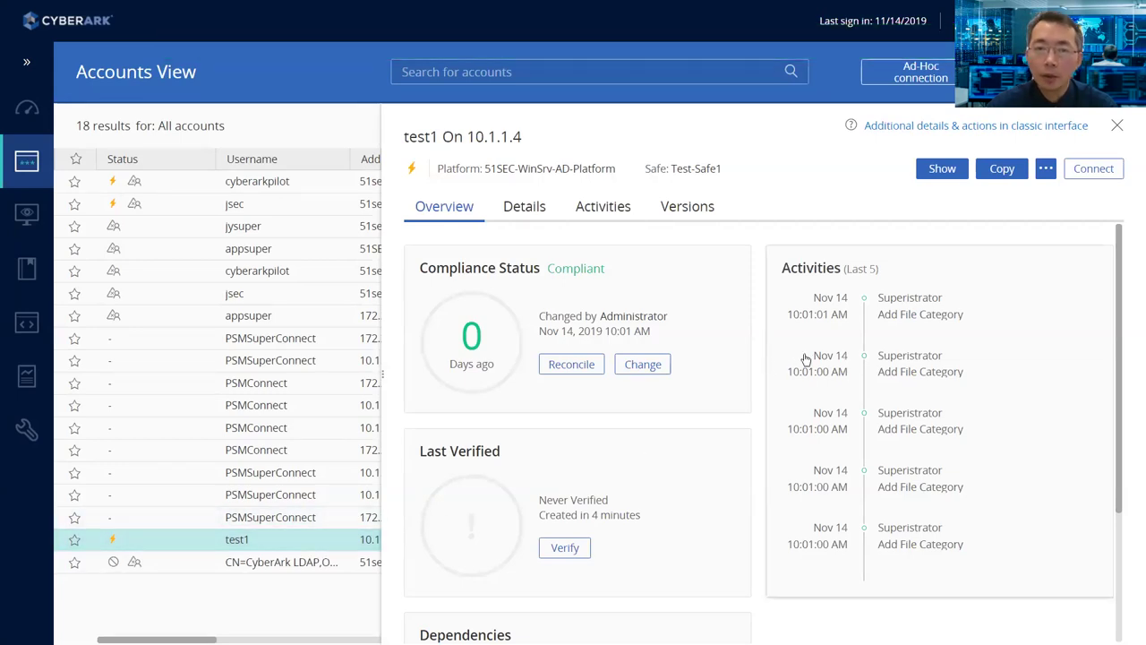
- Request a PSM connection as test1 with reason 'test', downloading the RDP file
left_click(1100, 170)
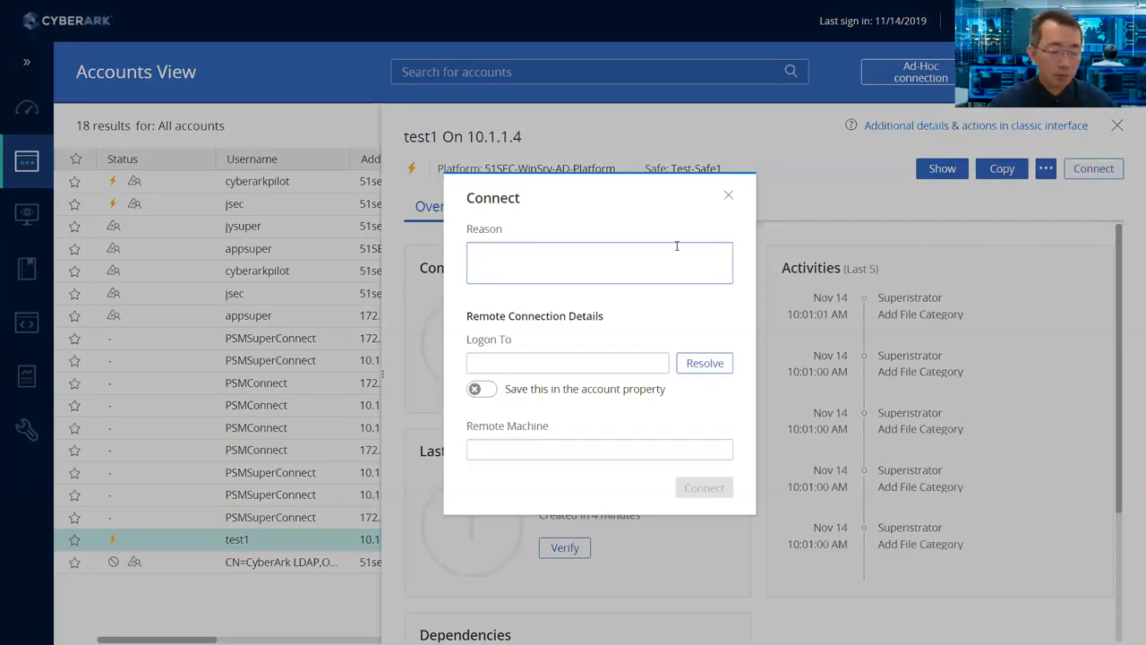
left_click(616, 366)
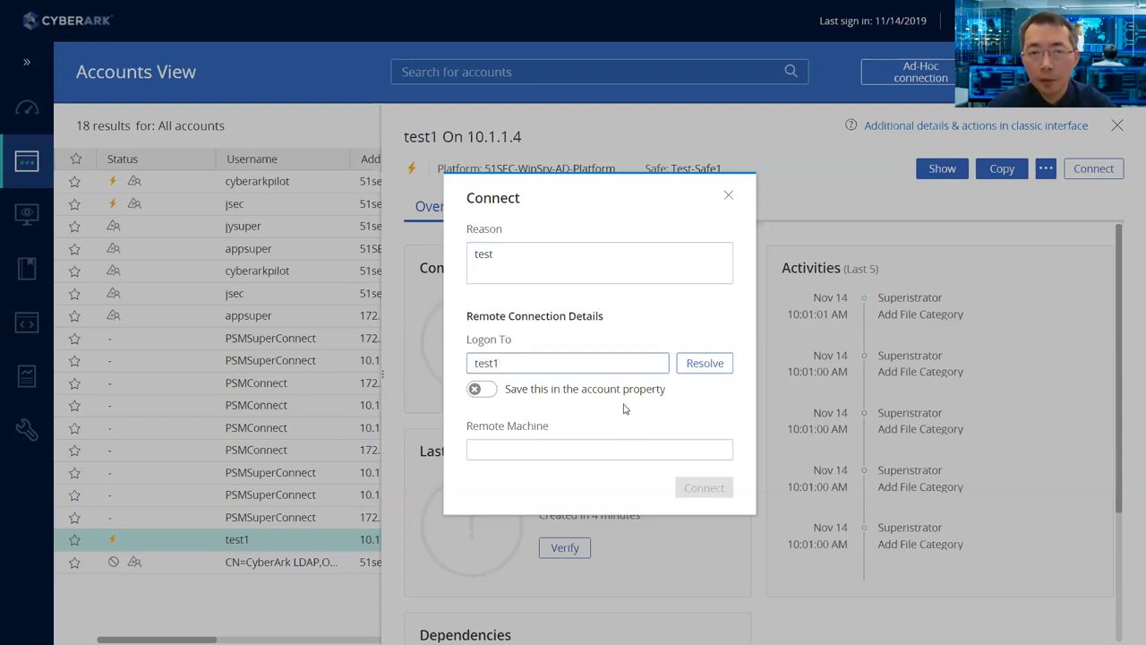
left_click(627, 448)
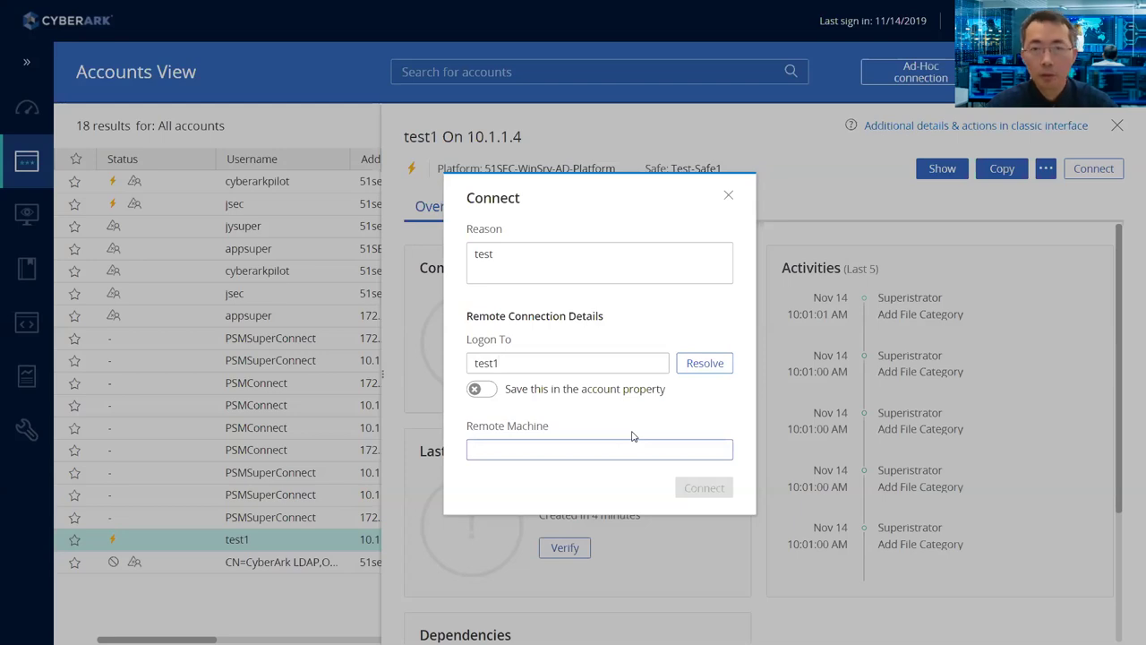
type("test")
left_click(704, 488)
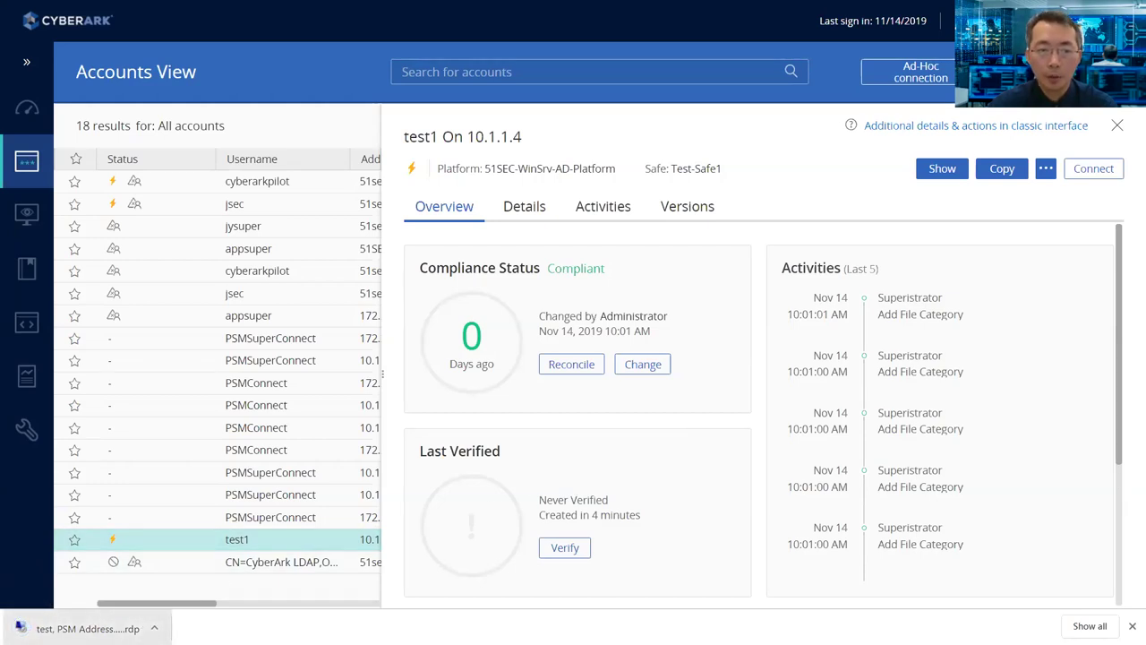
- Launch the downloaded RDP file, close the failed session, and close test1's details panel
left_click(87, 627)
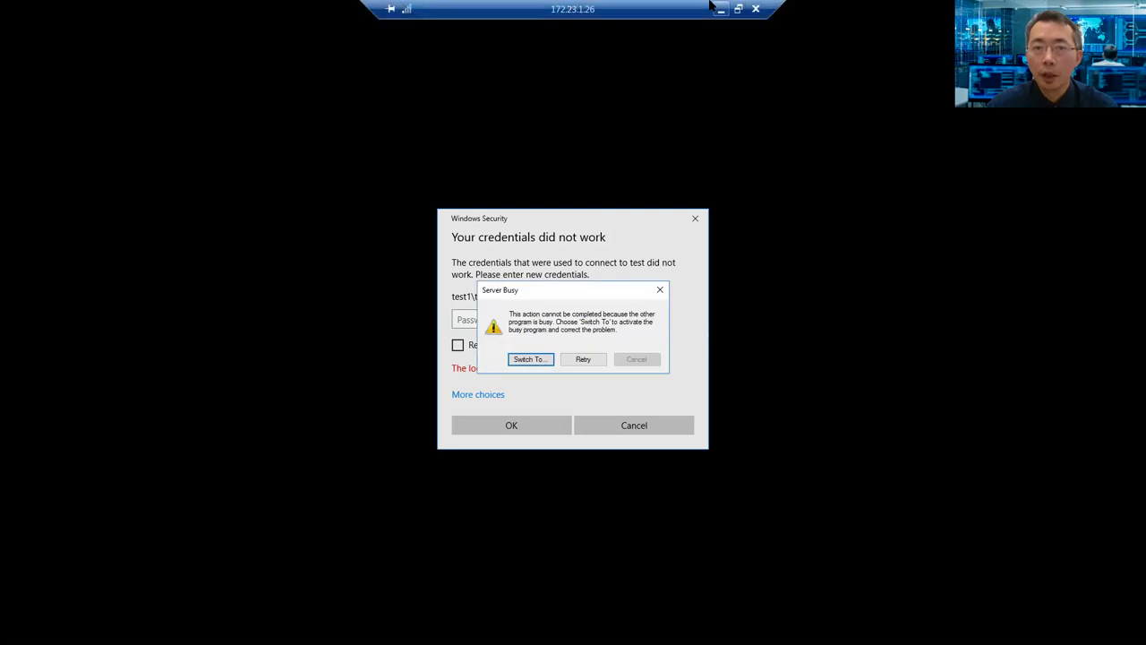
left_click(756, 9)
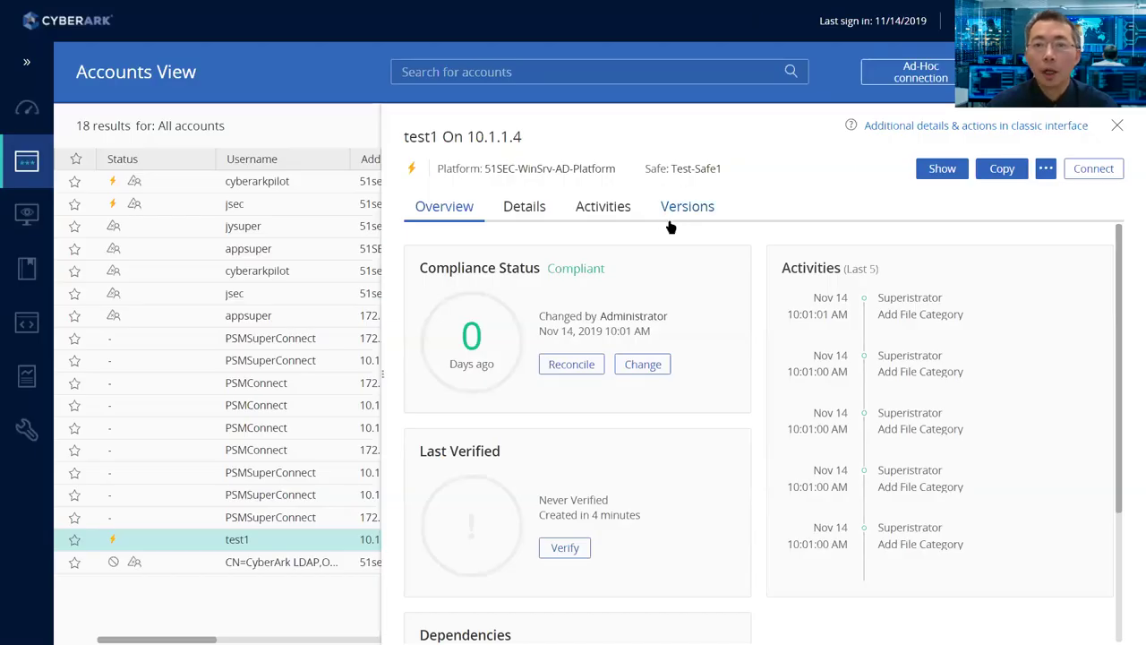
left_click(1116, 128)
- Reopen test1's details and switch to its classic-interface Account Details page
scroll(501, 582, "down", 1)
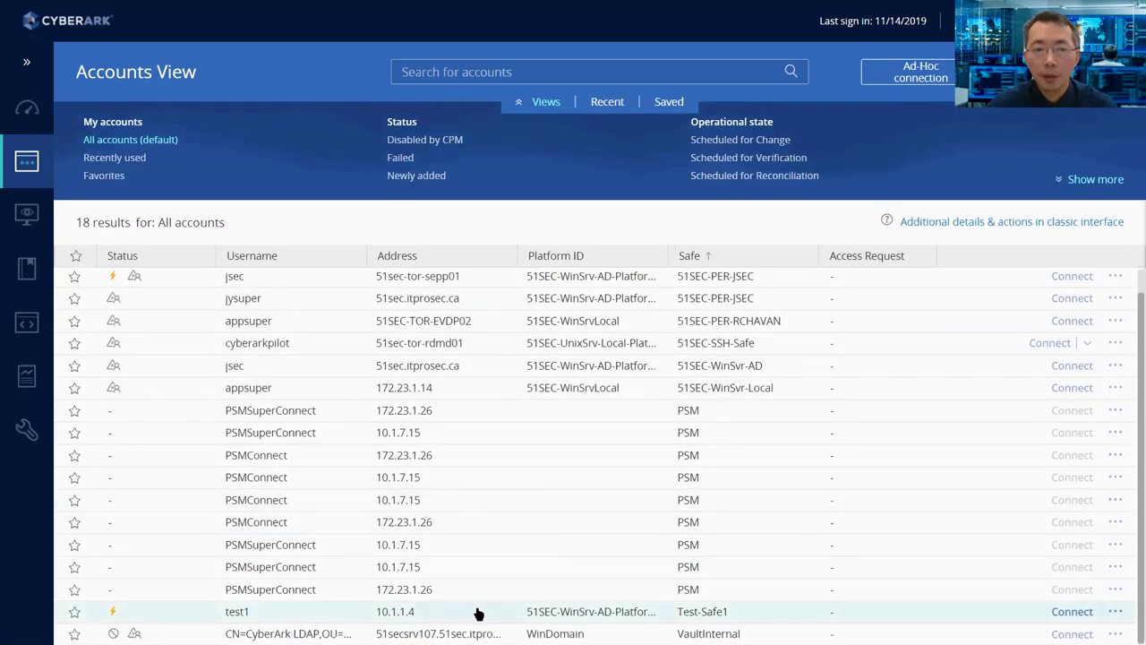
left_click(467, 614)
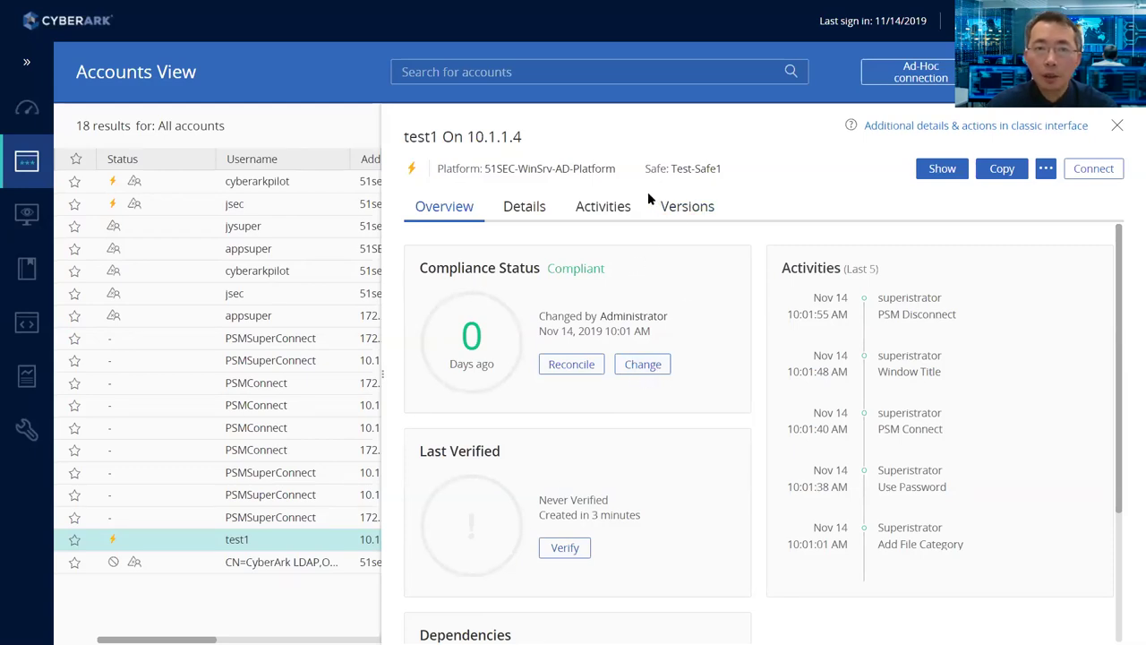
left_click(1046, 169)
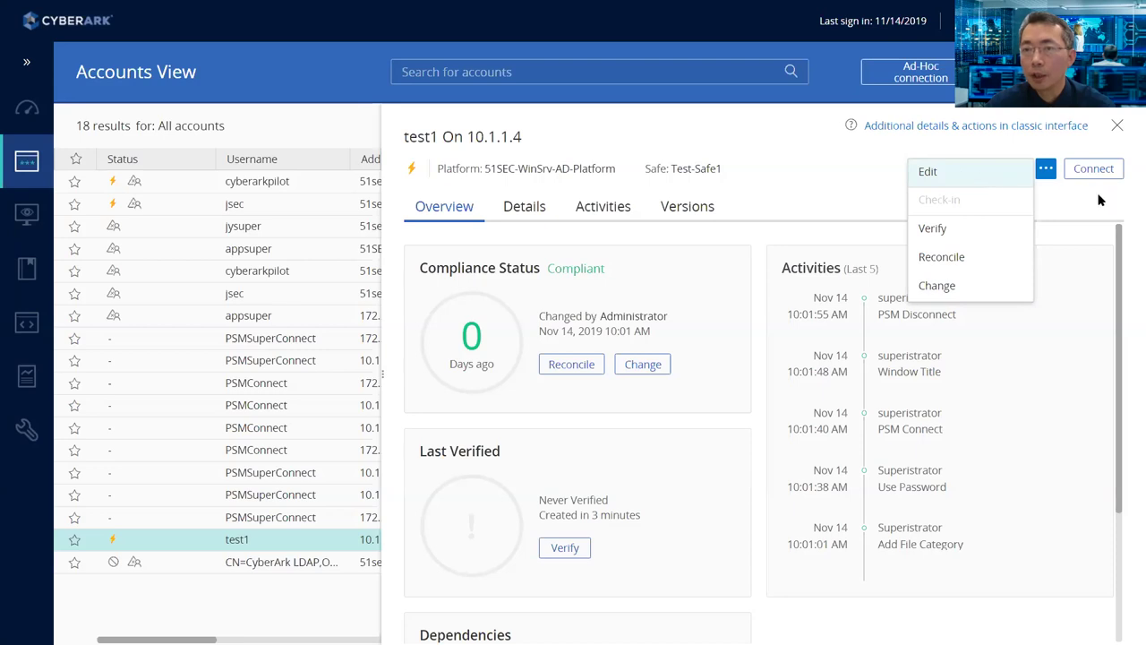
left_click(1067, 185)
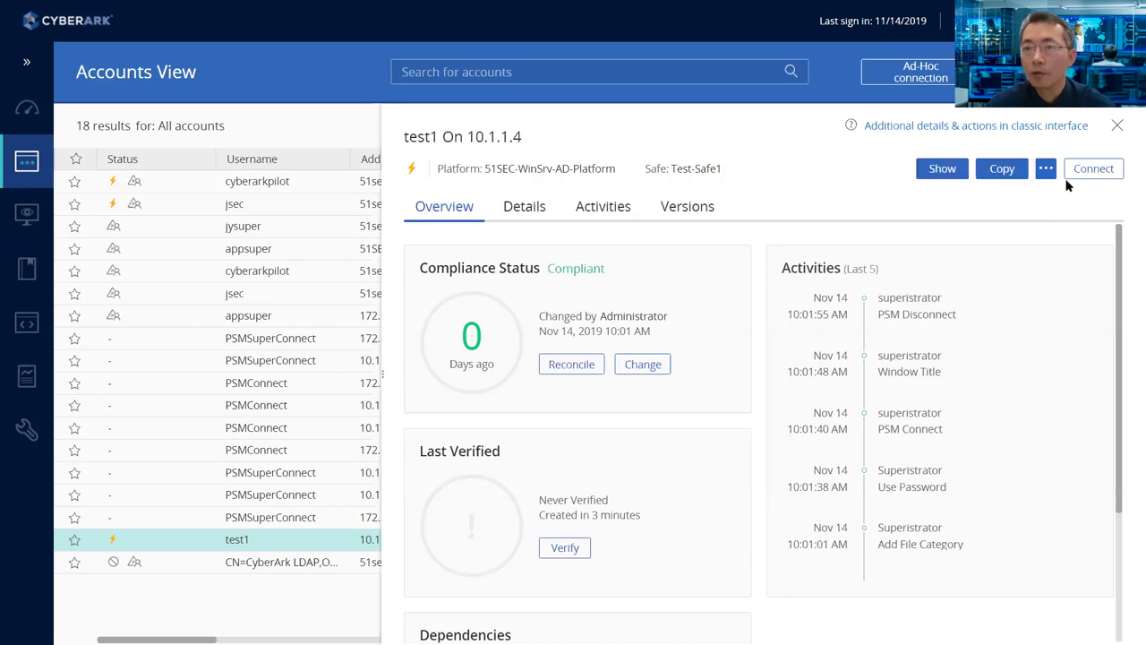
left_click(1005, 128)
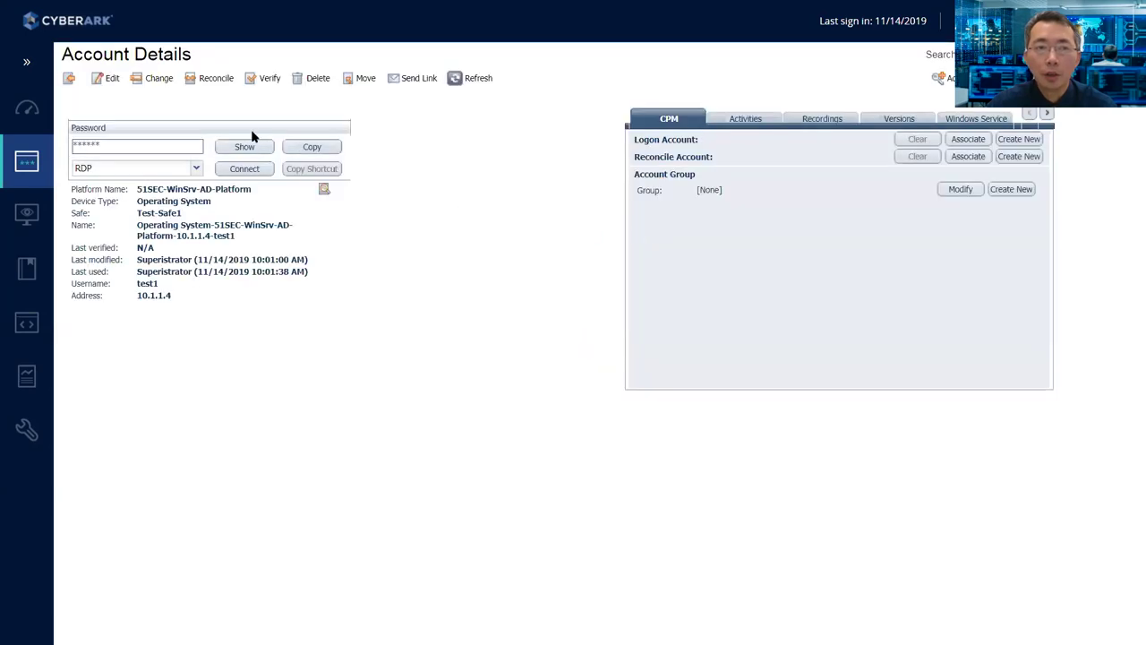
- Dismiss the Change Password dialog, delete test1 with OK, and return to Accounts View
left_click(159, 78)
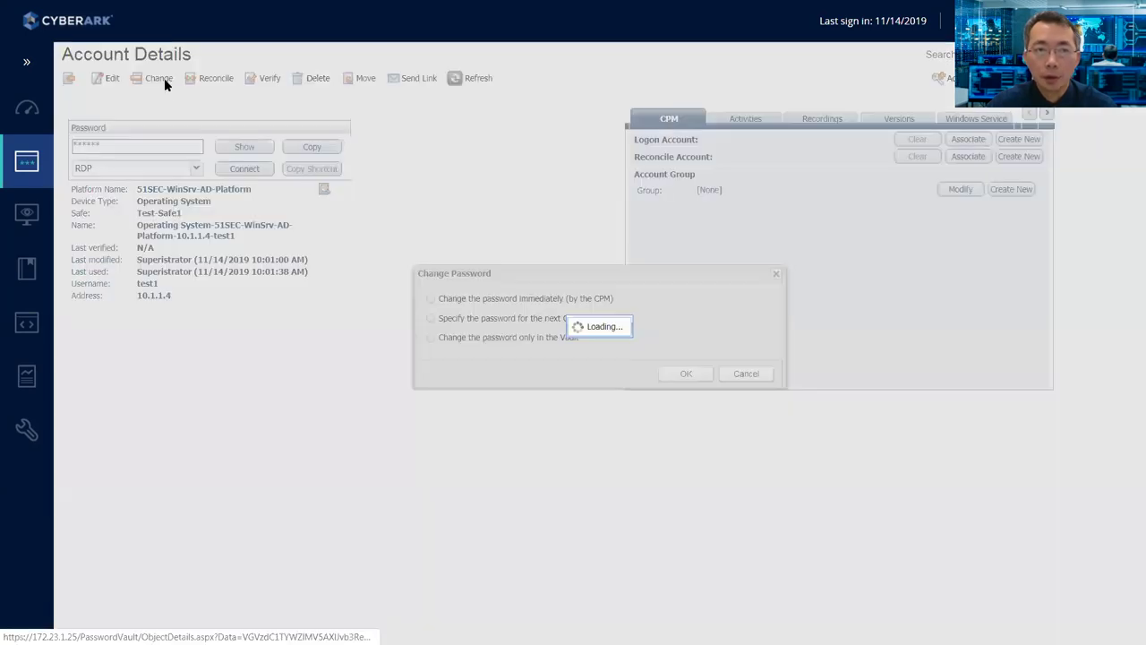
left_click(558, 338)
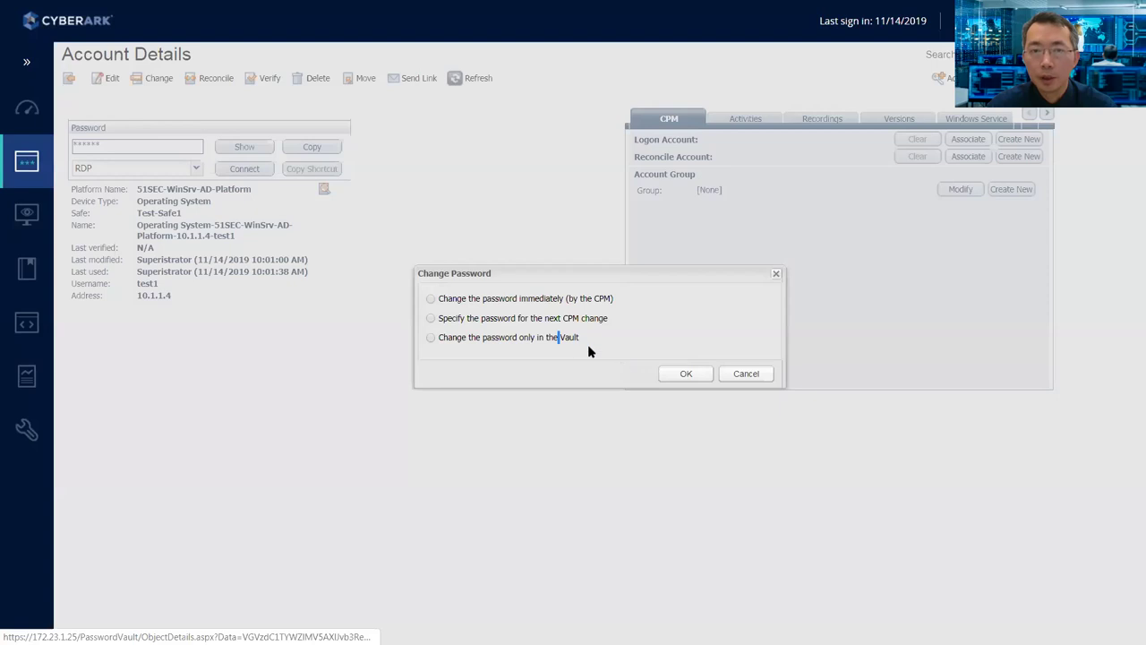
left_click(680, 373)
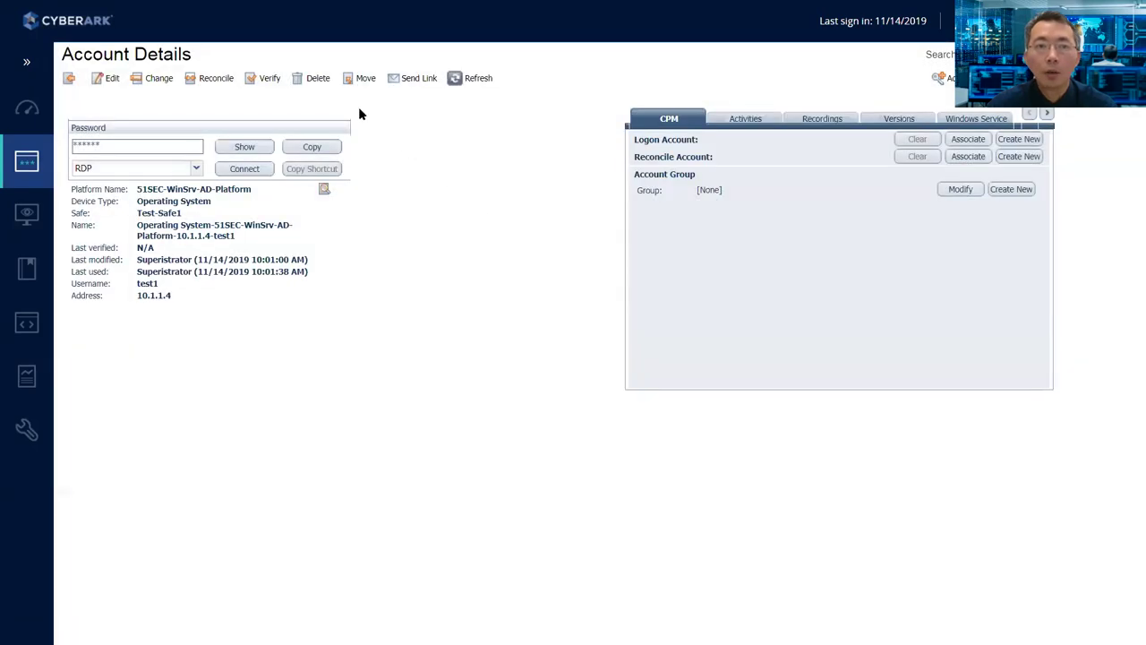
left_click(315, 79)
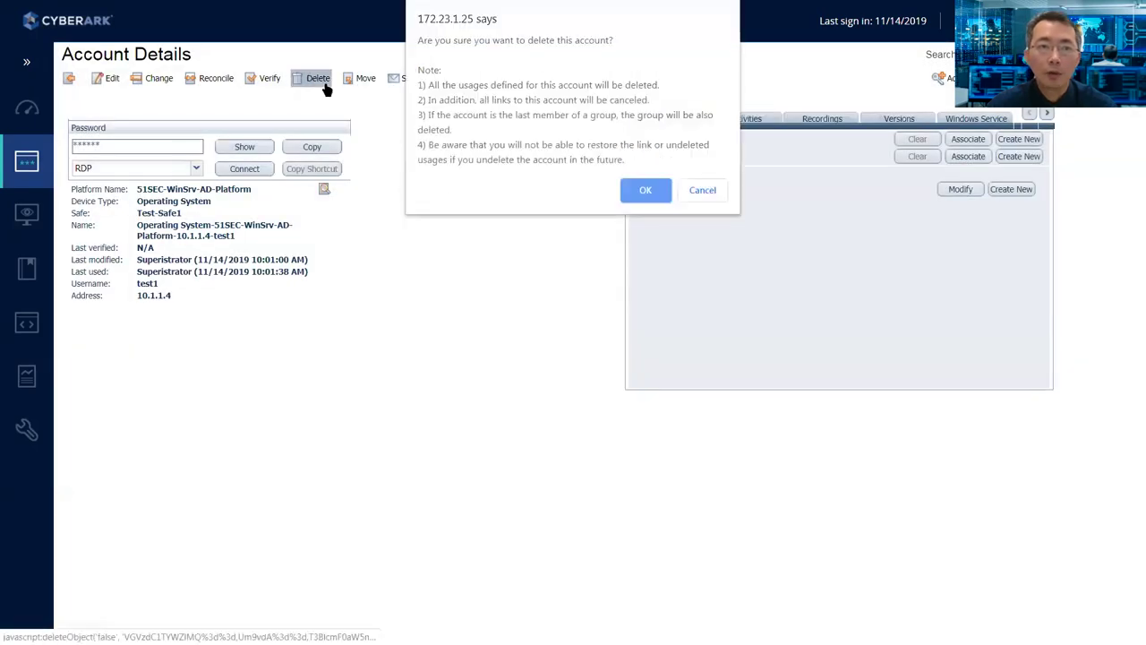
left_click(642, 192)
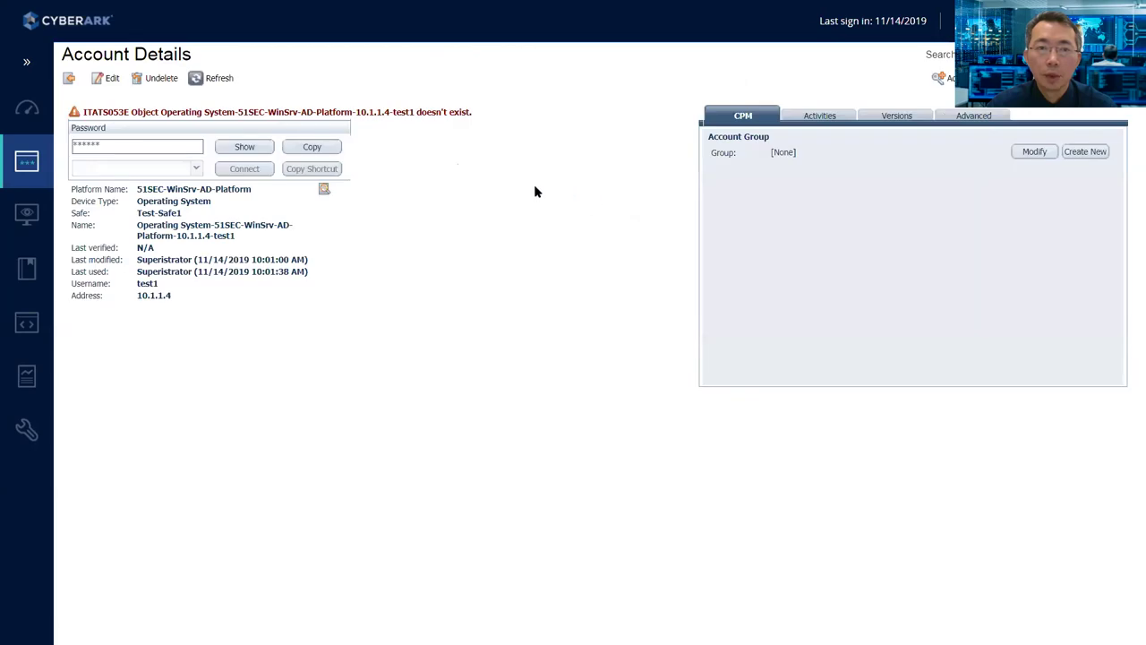
left_click(68, 79)
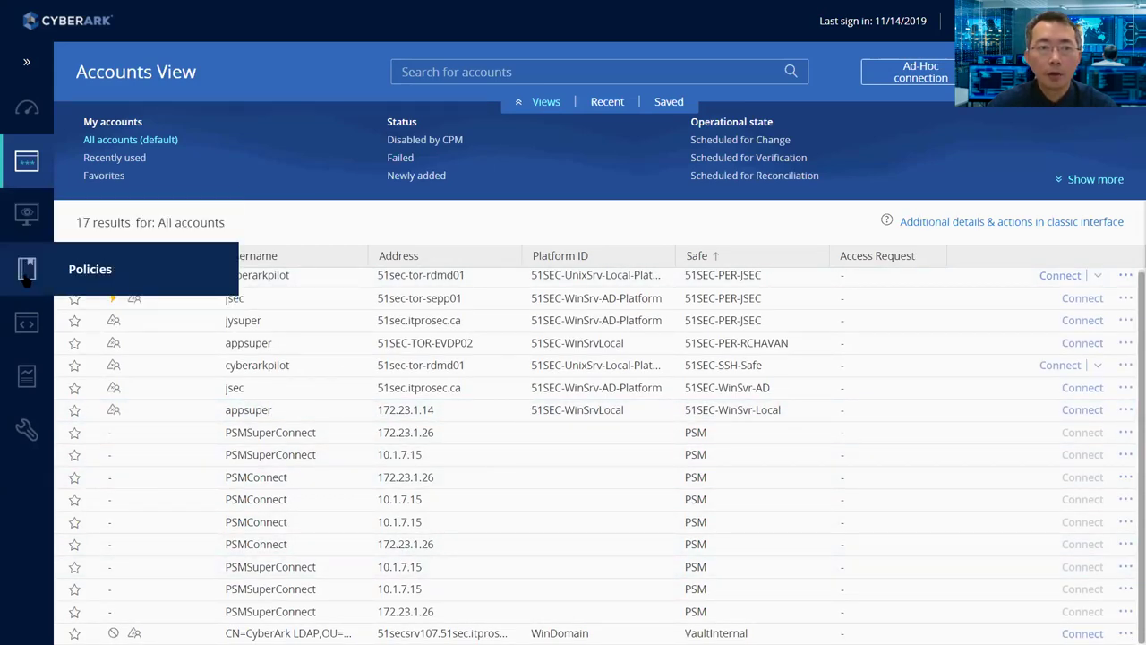
- Delete Test-Safe1 from Access Control (Safes), confirming with Yes; it's refused for 7 days
left_click(76, 268)
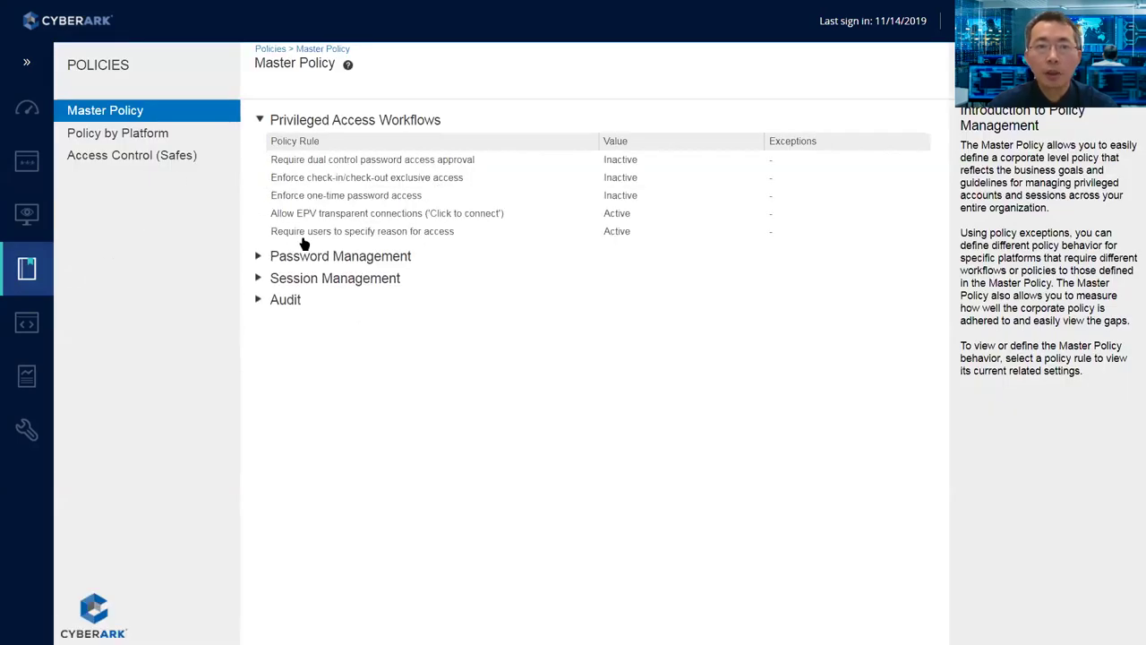
left_click(164, 156)
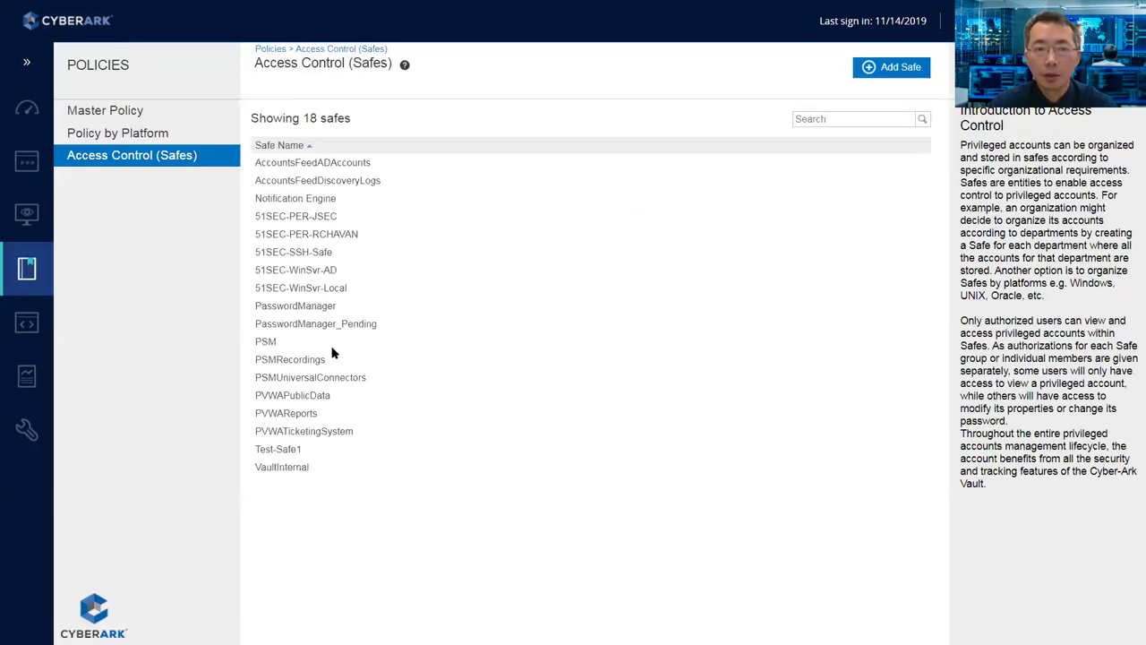
left_click(313, 449)
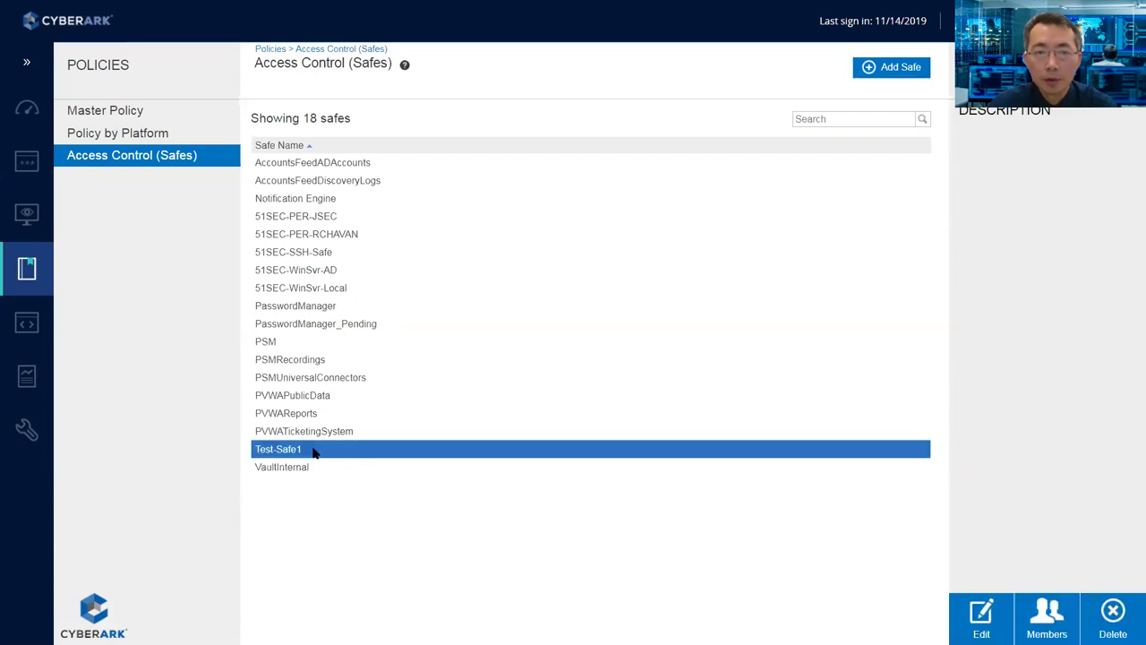
left_click(1112, 616)
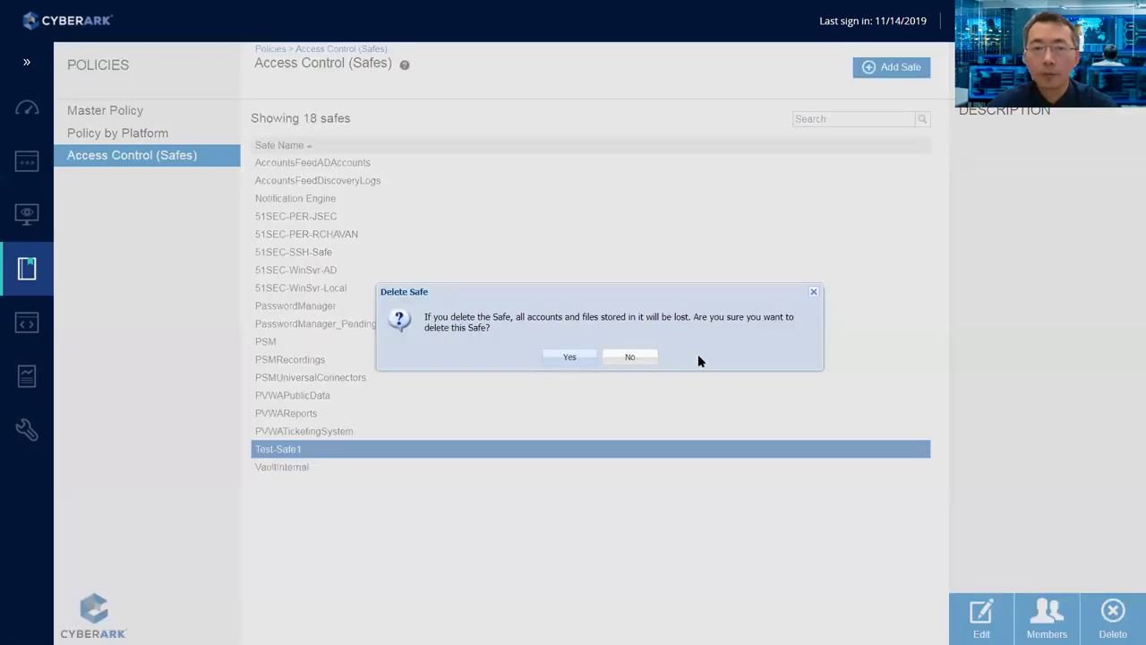
left_click(587, 357)
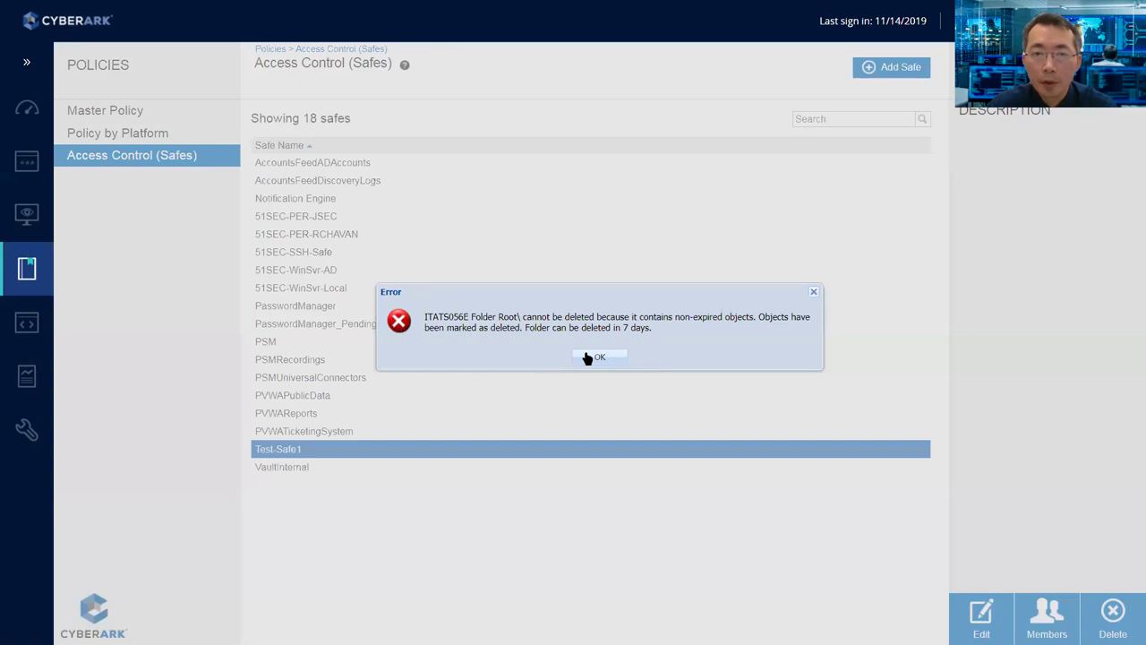